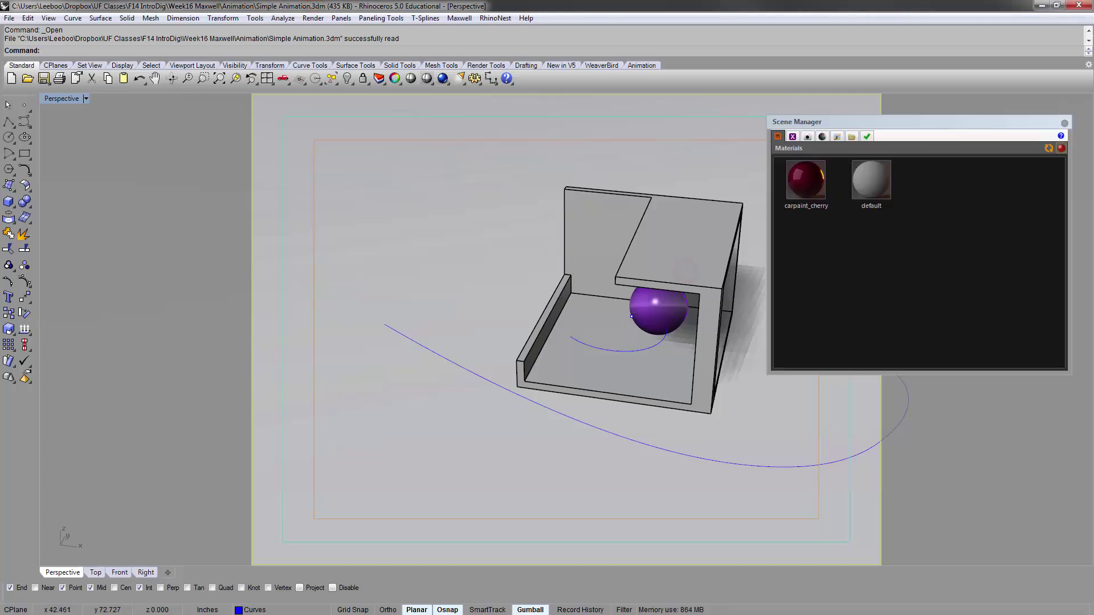
Step: Examine the open box structure and its ball from several angles, and check the model's layers and their materials
right_drag(707, 259, 668, 249)
scroll(412, 259, up, 4)
right_drag(435, 239, 445, 230)
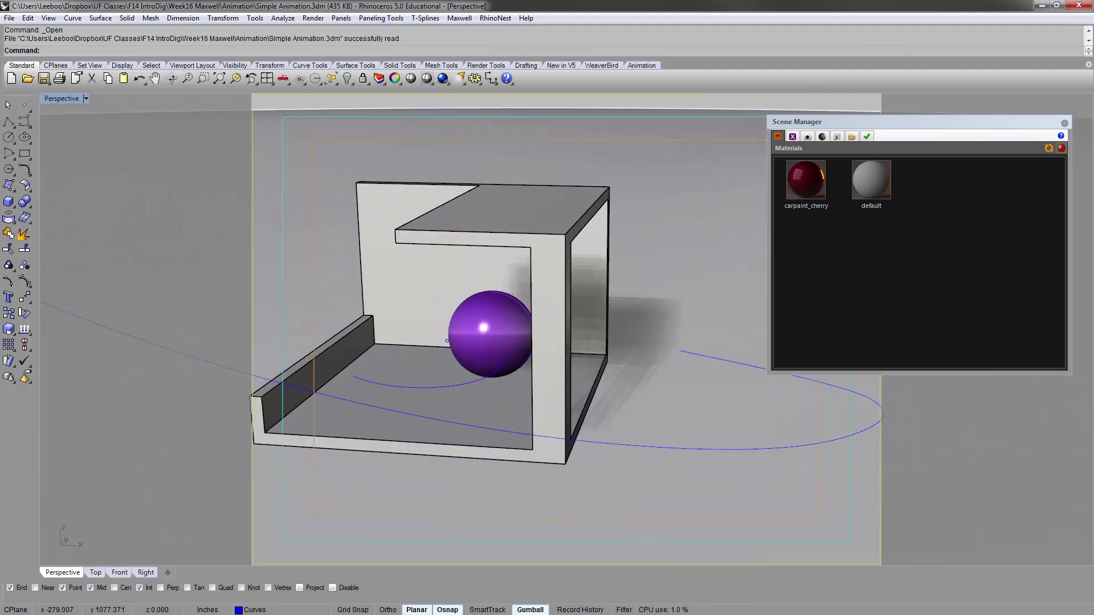
click(379, 78)
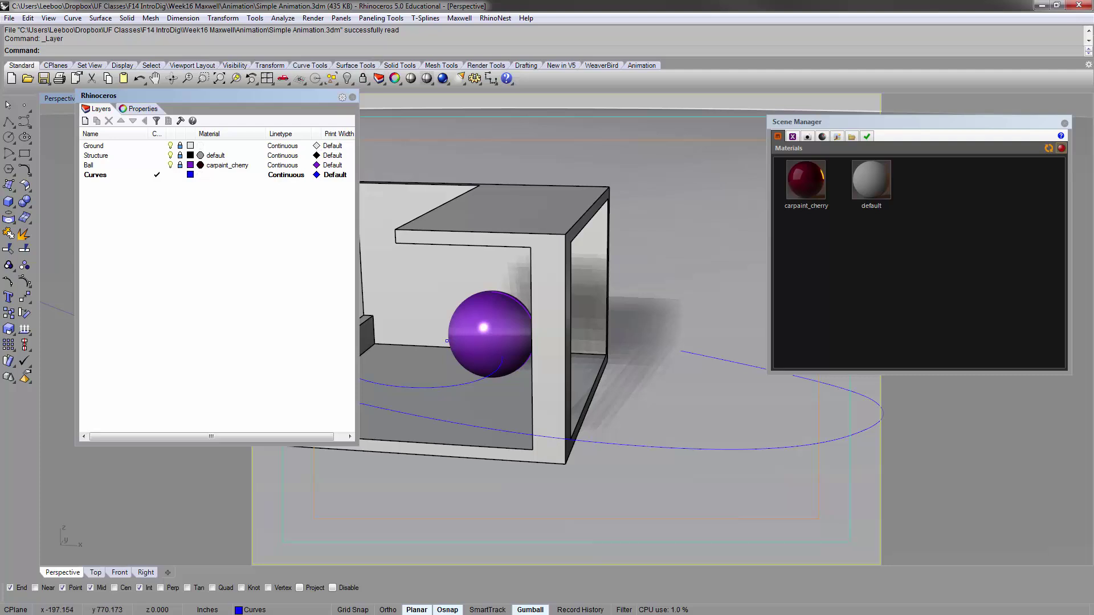
click(352, 97)
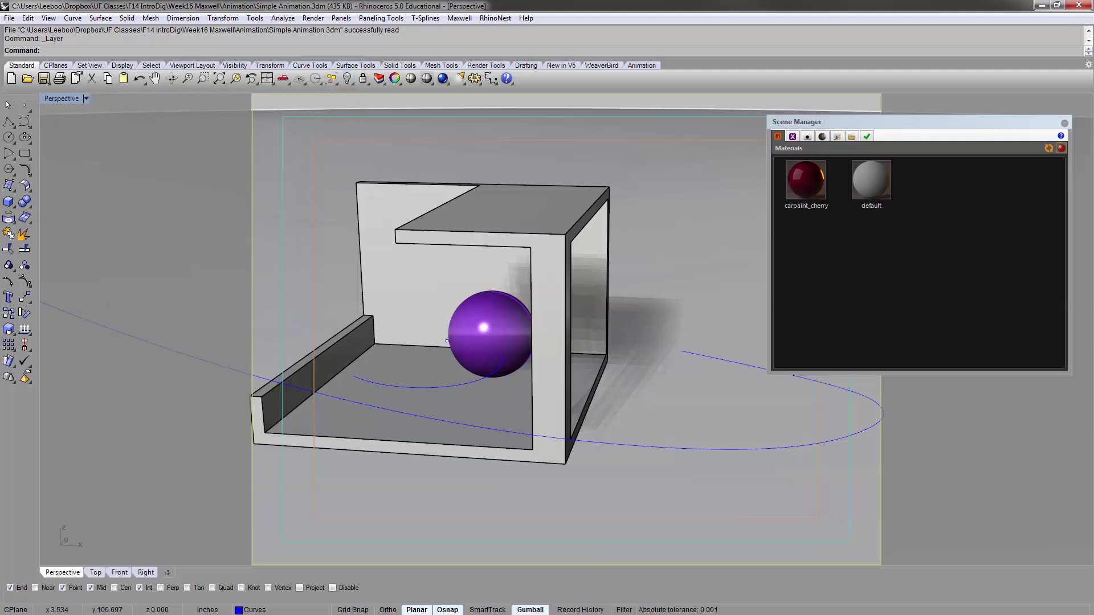
right_drag(440, 261, 459, 294)
click(464, 251)
drag(485, 219, 434, 286)
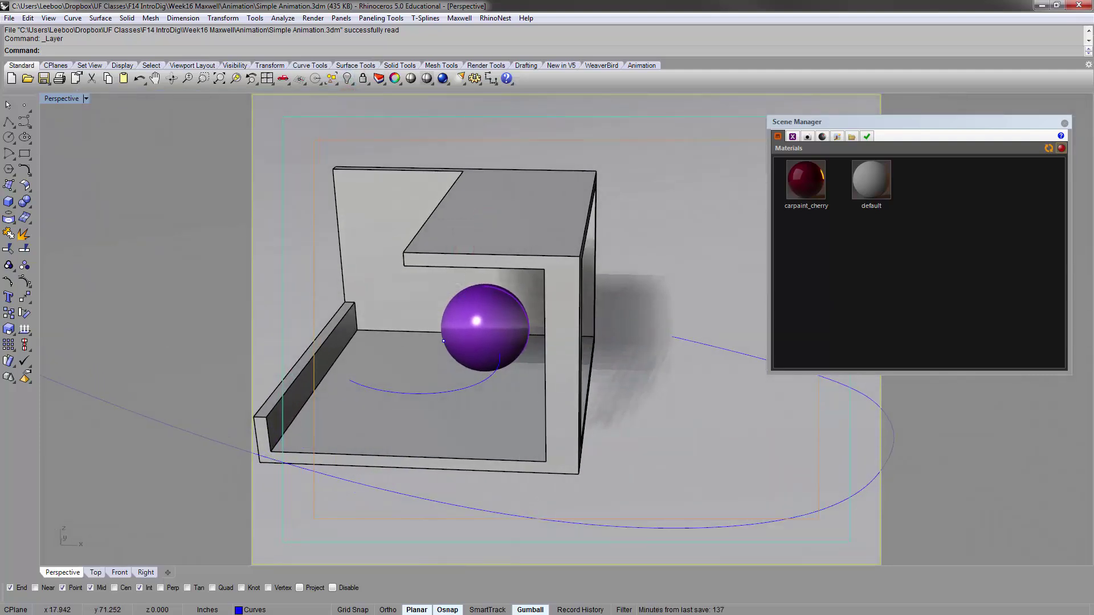
right_drag(443, 341, 568, 364)
shift+right_drag(651, 354, 600, 322)
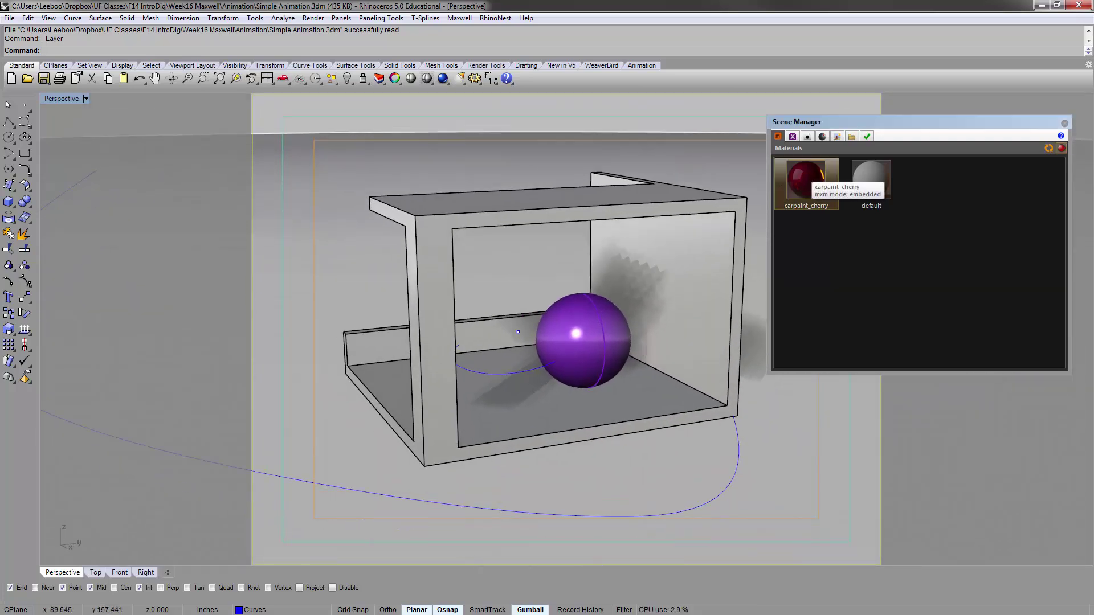
right_drag(319, 250, 444, 254)
scroll(547, 228, down, 7)
right_drag(550, 222, 564, 358)
Step: Inspect the small inner curve and the large outer curve, zooming to the selected outer curve
click(538, 364)
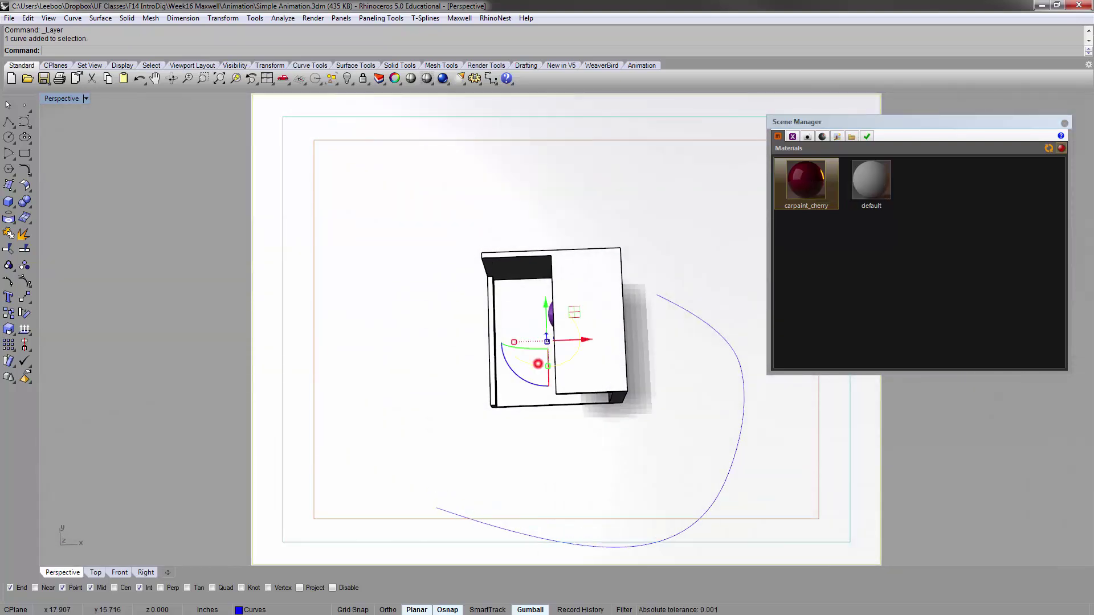
shift+click(718, 483)
text(zs)
key(Return)
right_drag(724, 487, 607, 405)
click(503, 201)
right_drag(503, 200, 530, 313)
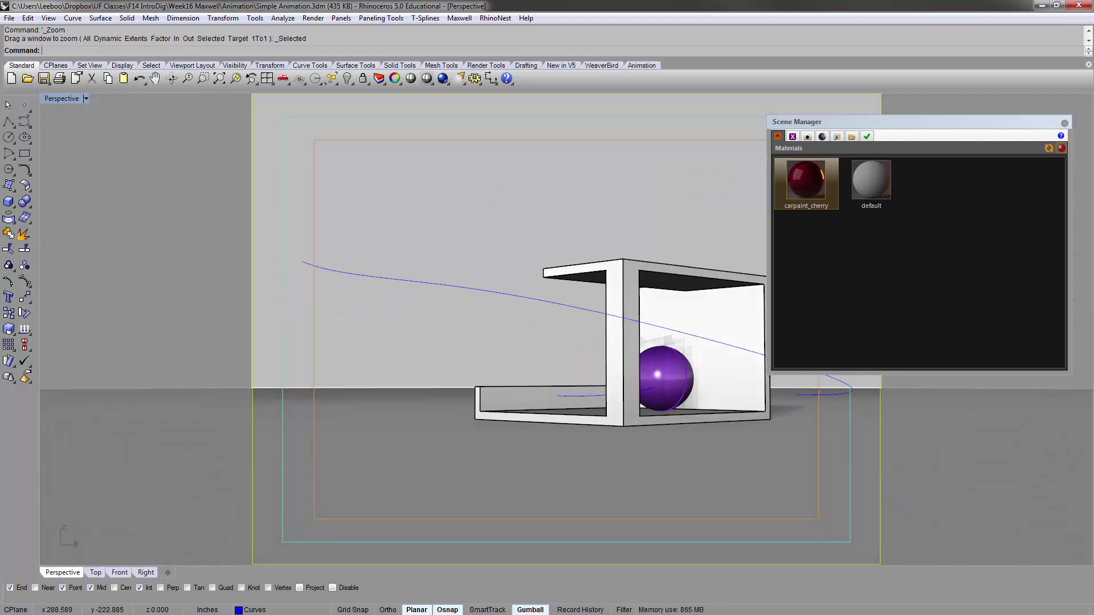
Step: Display the outer curve's control points, examine how it rises from the side, and hide the points again
click(468, 287)
right_drag(469, 287, 497, 297)
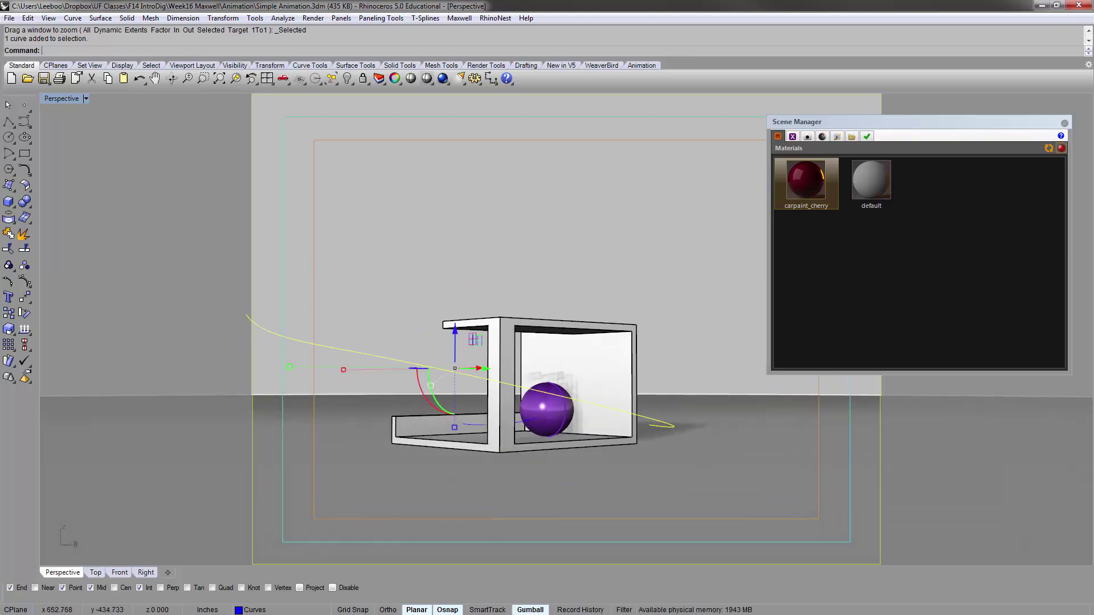
key(F10)
click(311, 335)
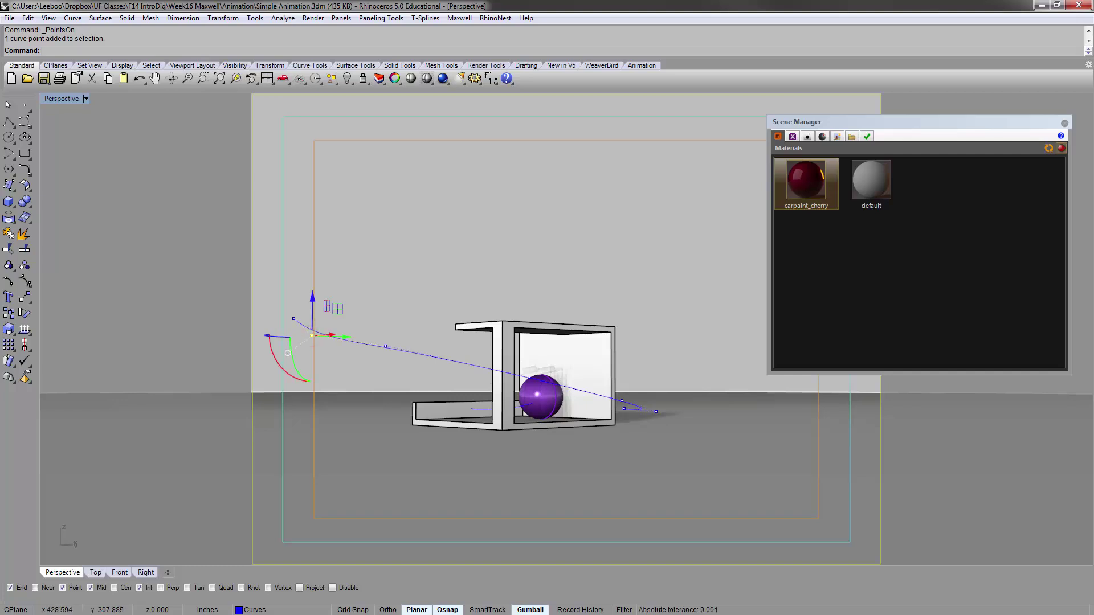
key(Escape)
right_drag(603, 341, 620, 441)
key(Escape)
scroll(620, 421, down, 6)
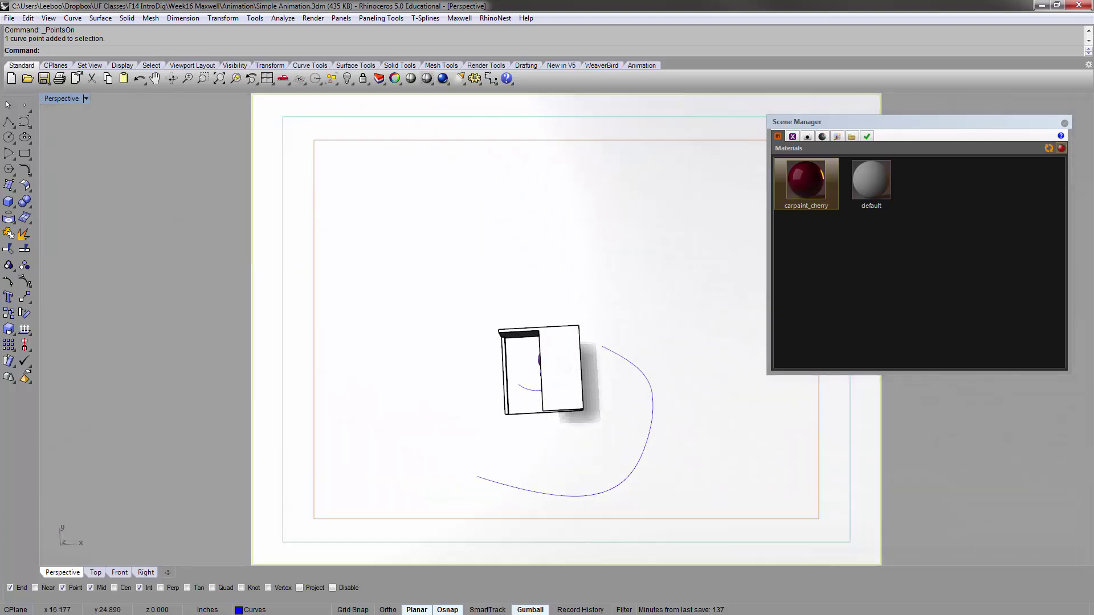
Step: Compare the two path curves in plan using the four-viewport layout, and return to the maximized Perspective view
double_click(65, 98)
scroll(142, 137, down, 4)
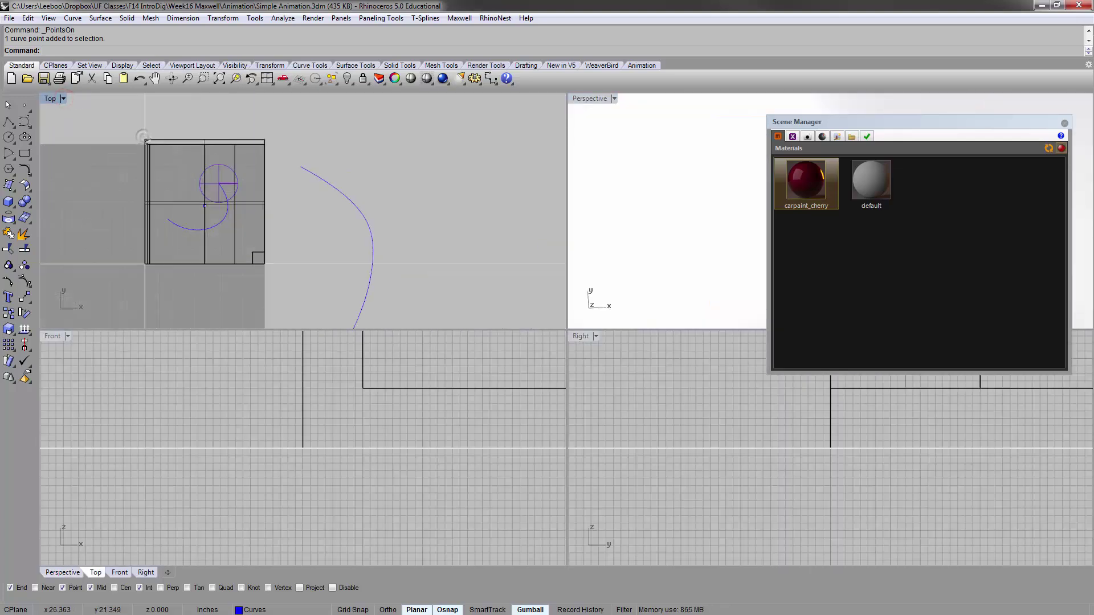
scroll(228, 165, down, 6)
right_drag(226, 259, 240, 201)
click(242, 145)
click(314, 201)
click(462, 237)
right_drag(461, 237, 365, 270)
click(637, 180)
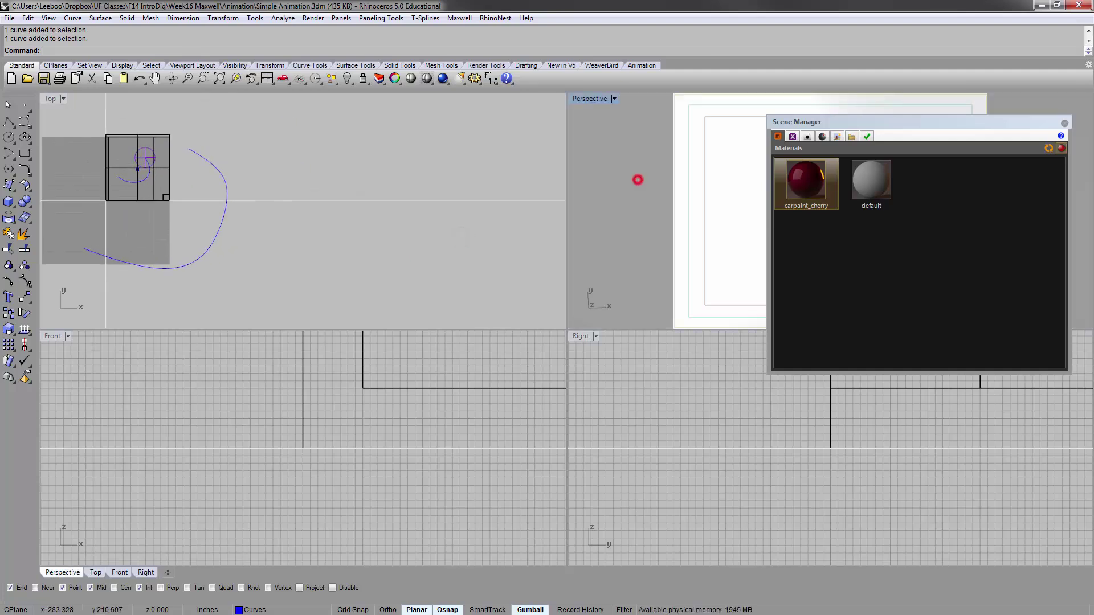
double_click(587, 98)
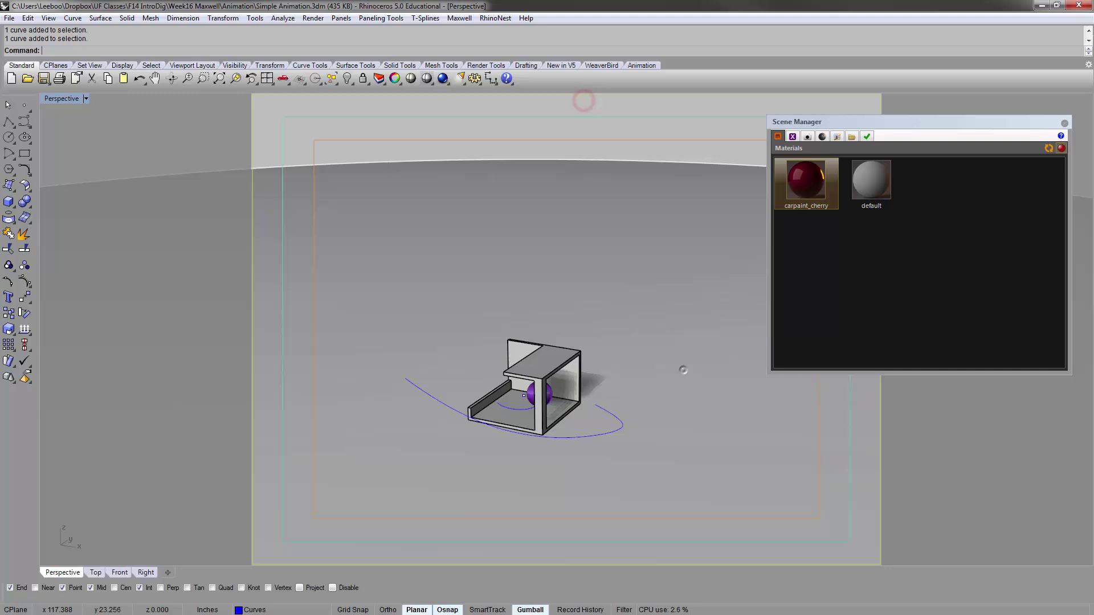
Step: Inspect the point object near the ball and both path curves in the Perspective view by selecting each one
right_drag(683, 369, 723, 390)
scroll(554, 397, up, 4)
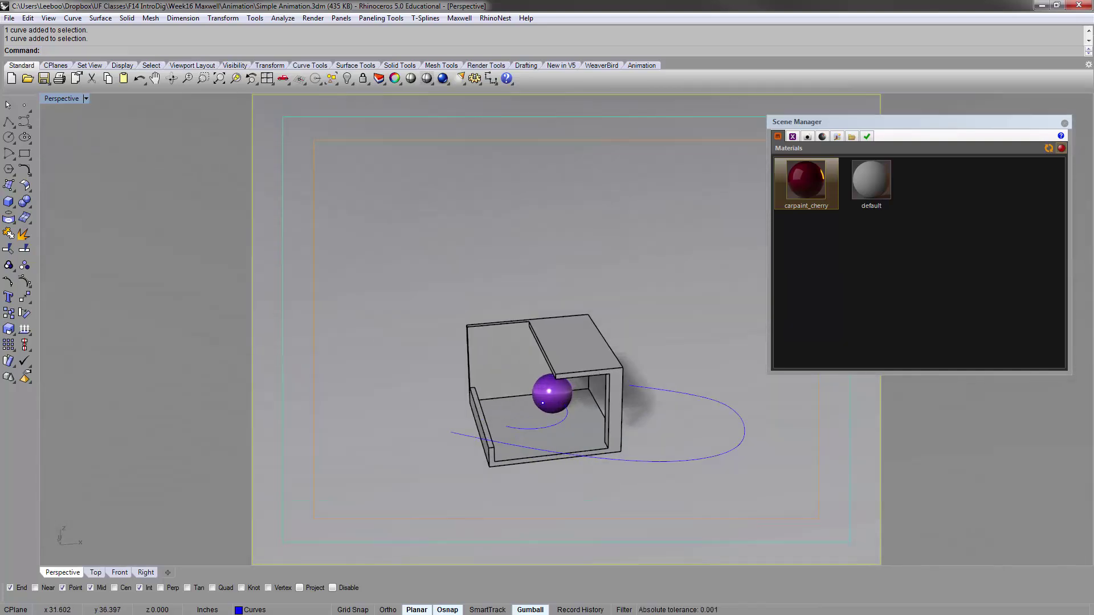
click(542, 404)
click(562, 423)
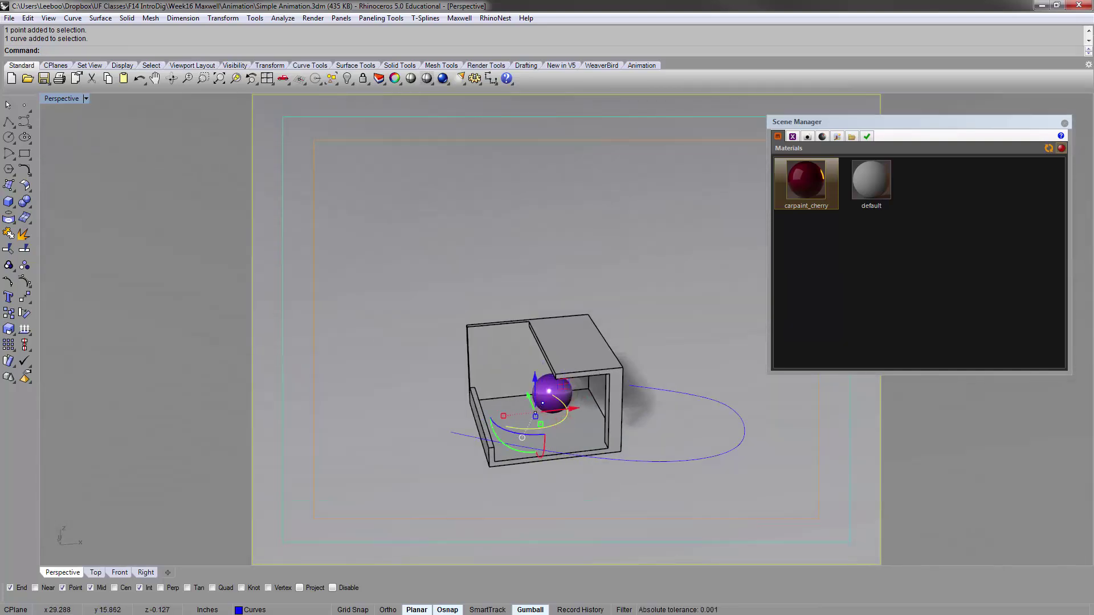
click(542, 403)
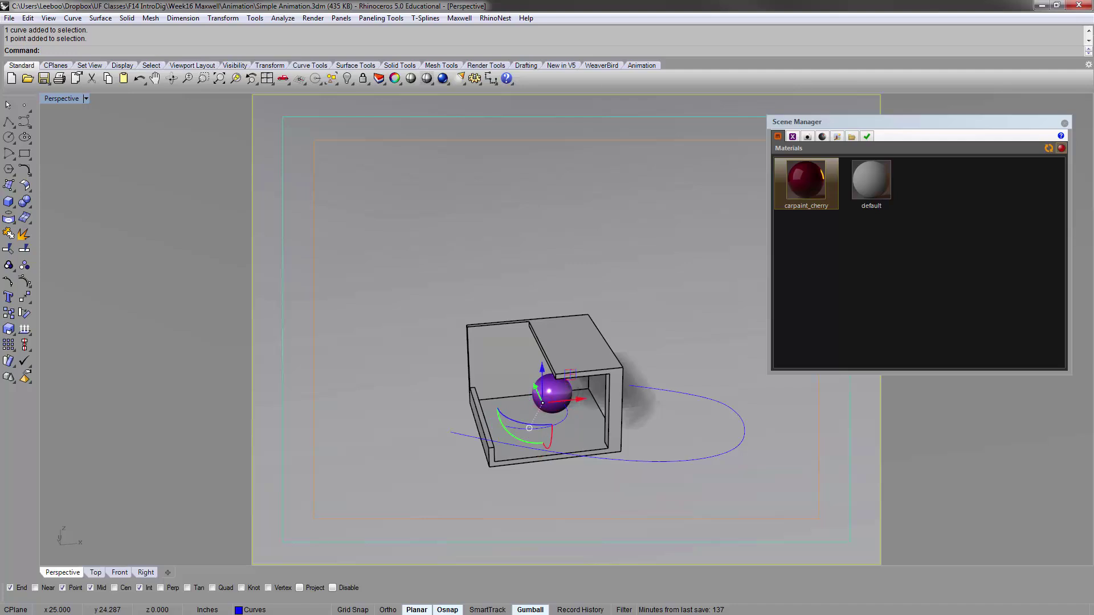
click(563, 422)
click(655, 462)
right_drag(677, 438, 587, 458)
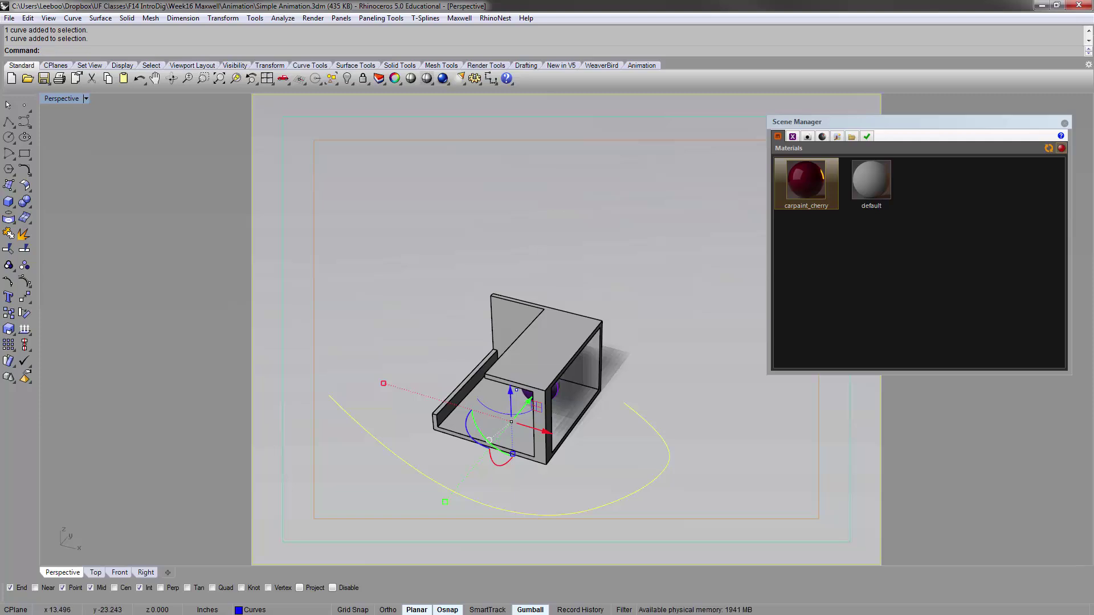
click(482, 404)
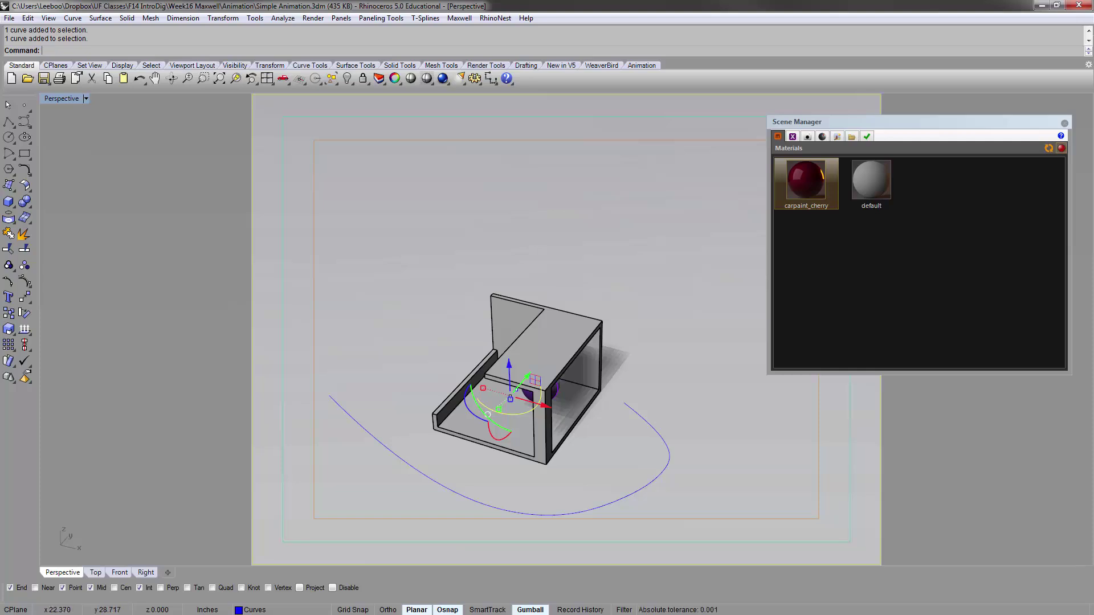
click(422, 319)
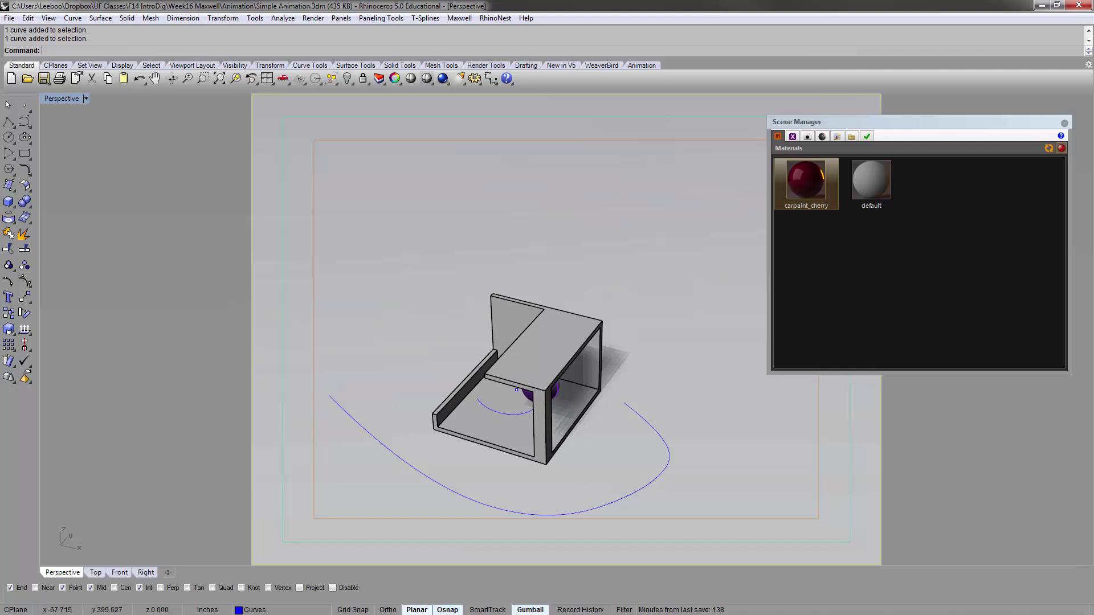
Step: Float the Animation Setup and Animation Preview tool groups over the viewport, one above the other
click(641, 65)
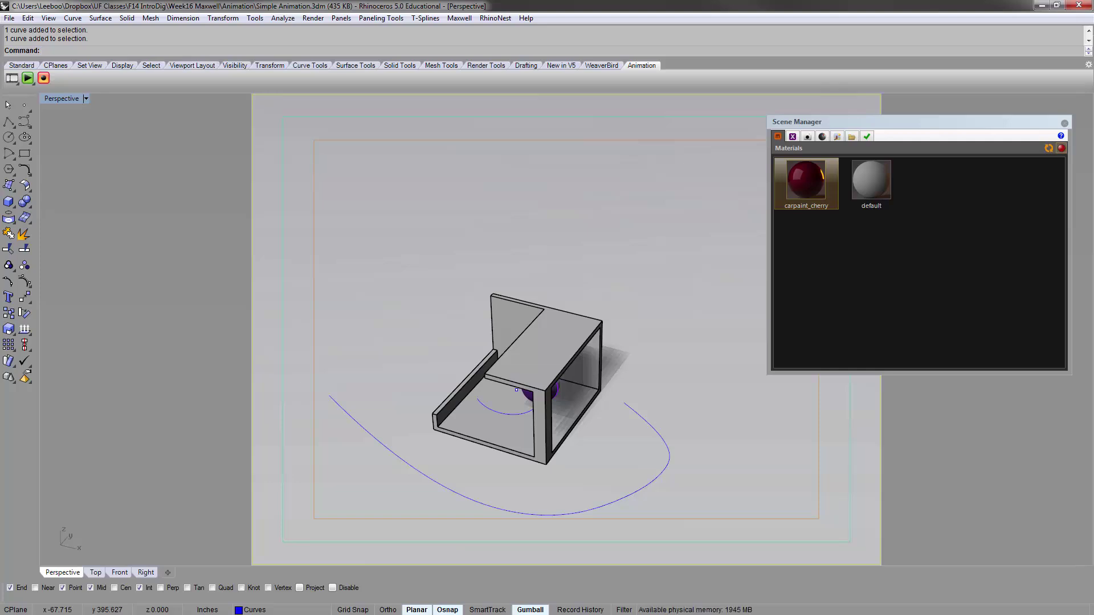
click(12, 78)
drag(17, 90, 300, 171)
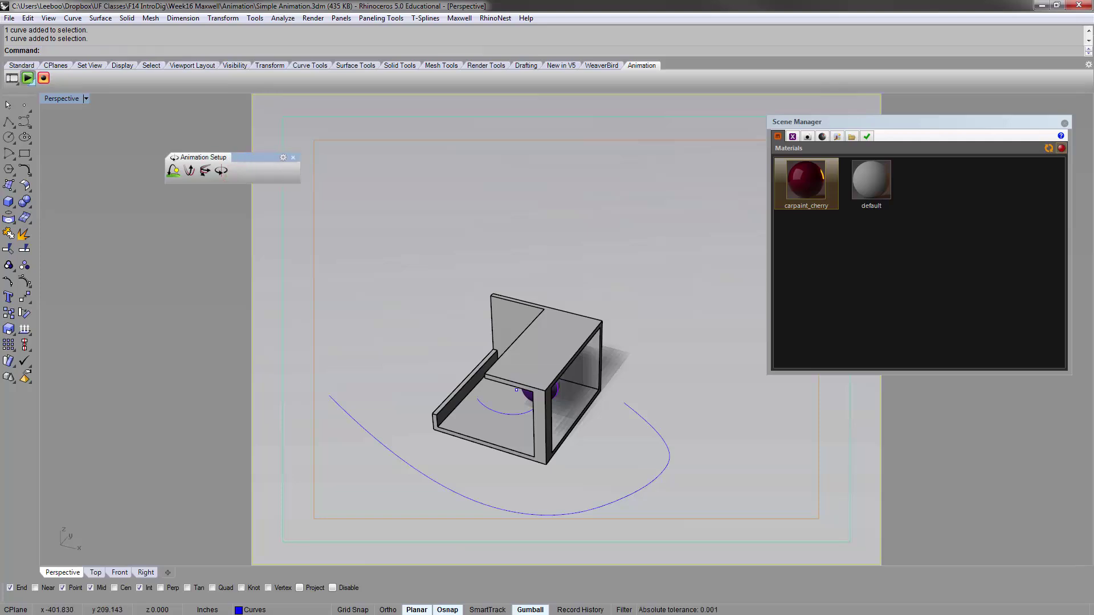
click(33, 83)
drag(41, 89, 183, 193)
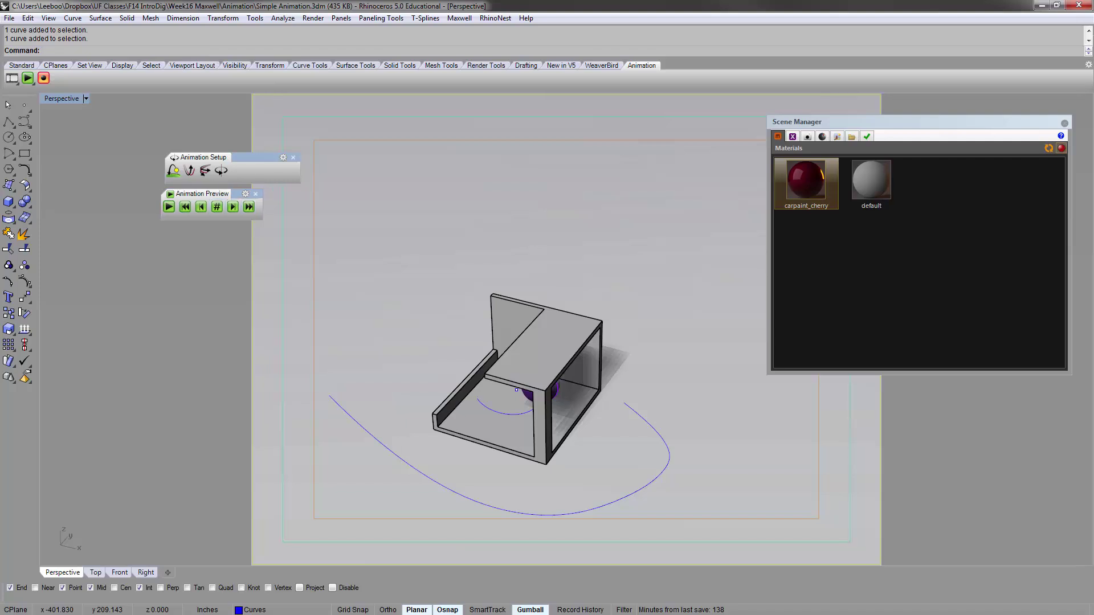
drag(262, 206, 300, 206)
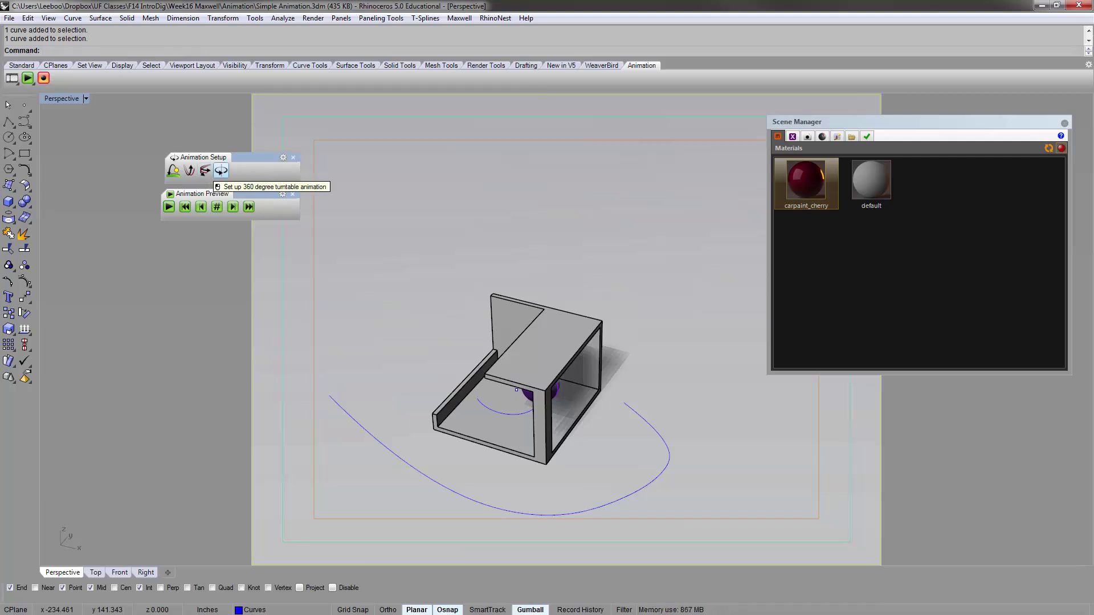
right_drag(464, 408, 522, 383)
scroll(510, 397, up, 8)
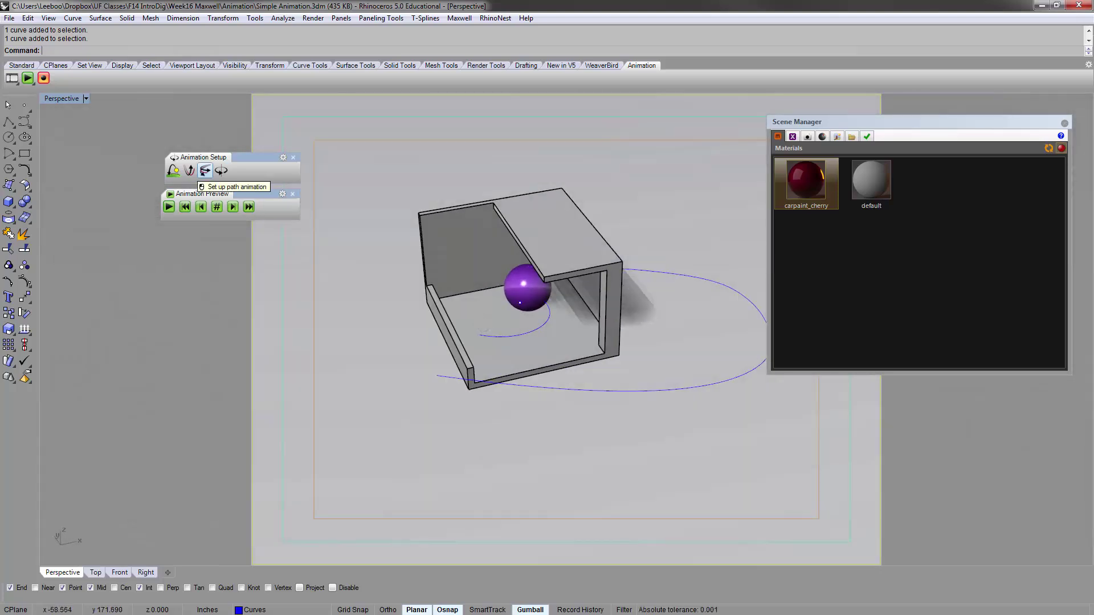
drag(242, 159, 241, 149)
Step: Set up a path animation with the large outer curve as camera path and the small inner curve as target path
right_drag(592, 341, 559, 346)
shift+right_drag(660, 269, 600, 313)
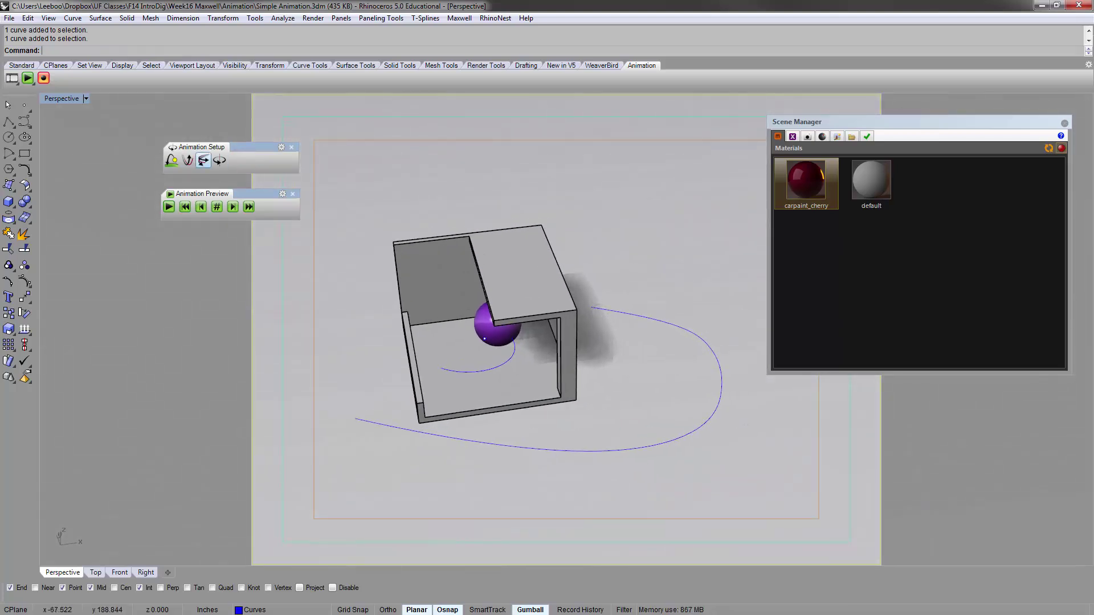
click(204, 160)
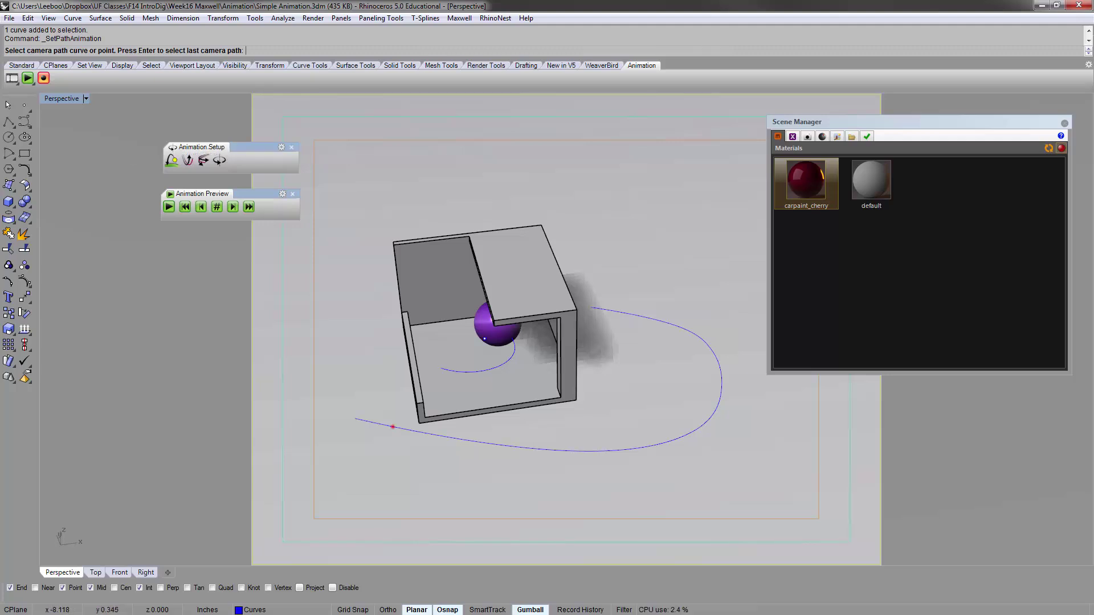
click(391, 426)
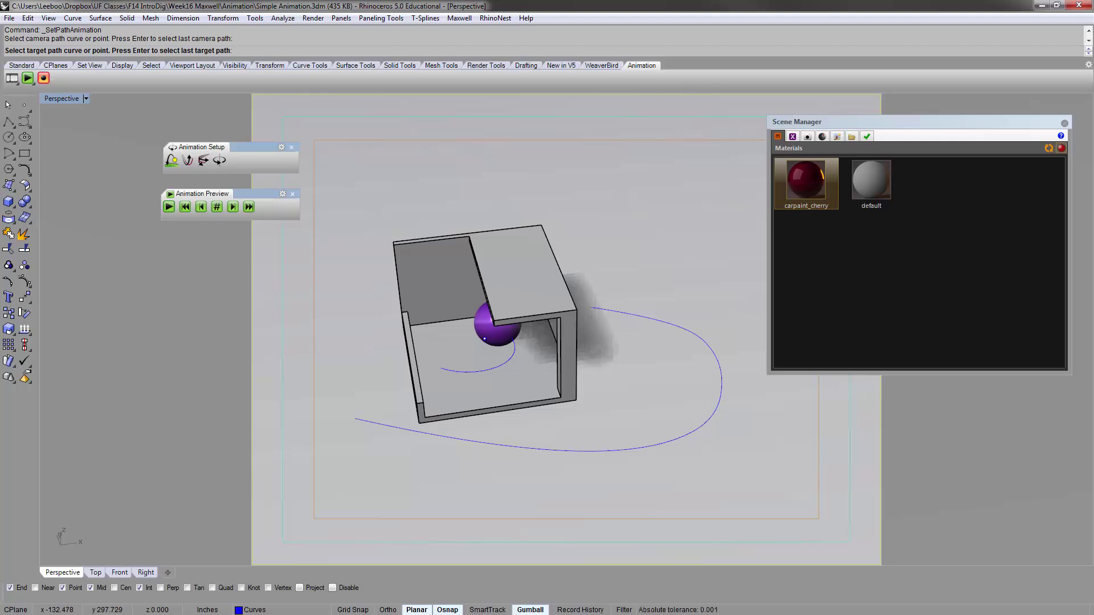
click(454, 371)
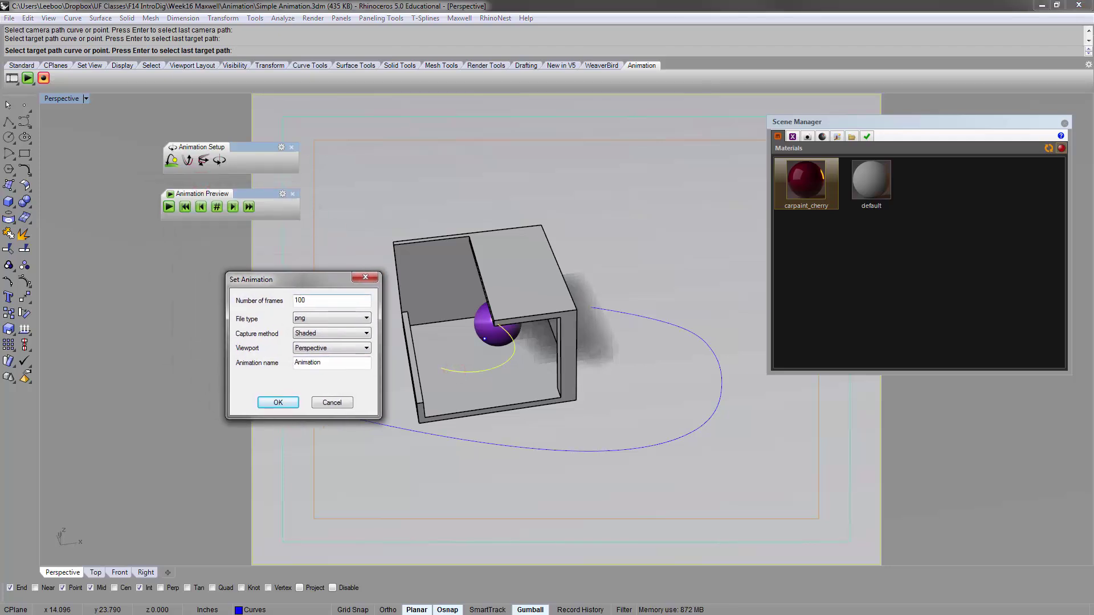
Step: Set the animation's number of frames to 120
double_click(321, 302)
click(322, 301)
double_click(323, 301)
text(120)
Step: Use the png file type and the Shaded capture method for the Perspective animation, and accept the settings
click(342, 317)
click(342, 317)
click(344, 335)
click(344, 335)
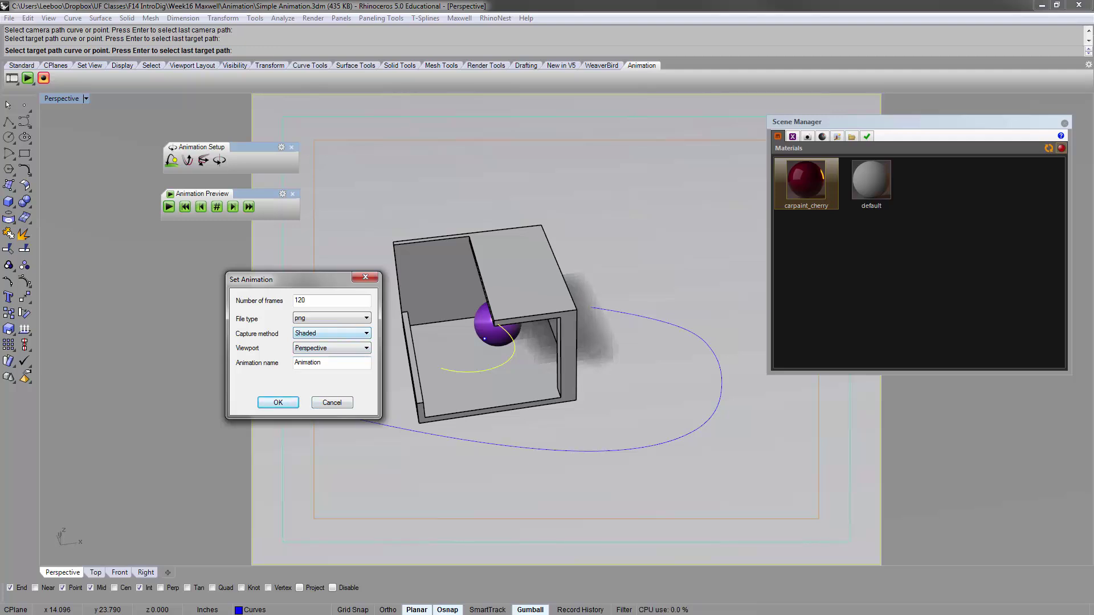
click(339, 333)
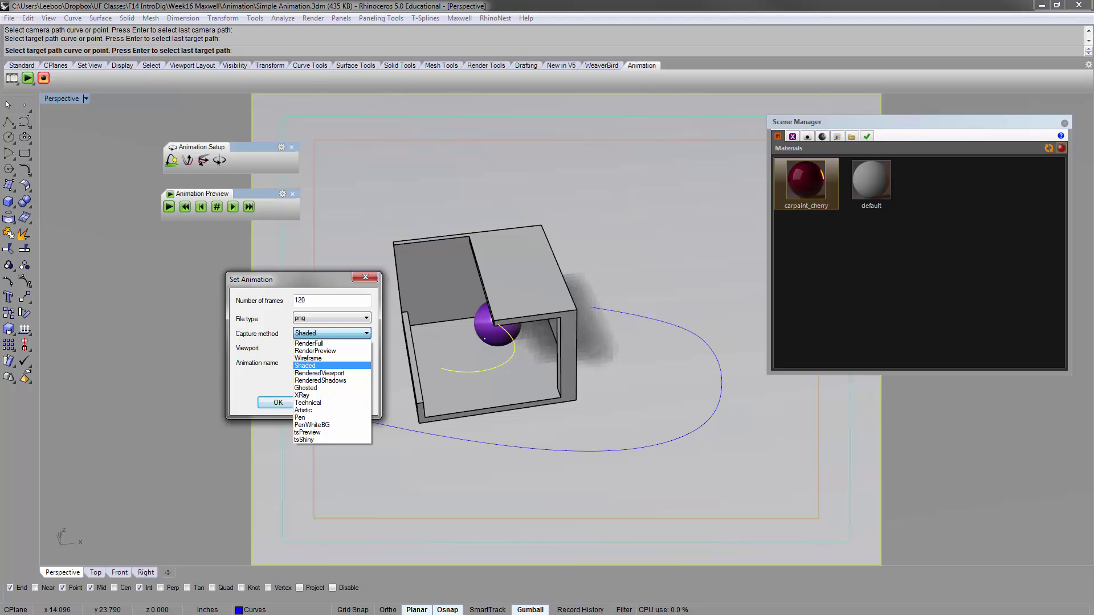
click(325, 365)
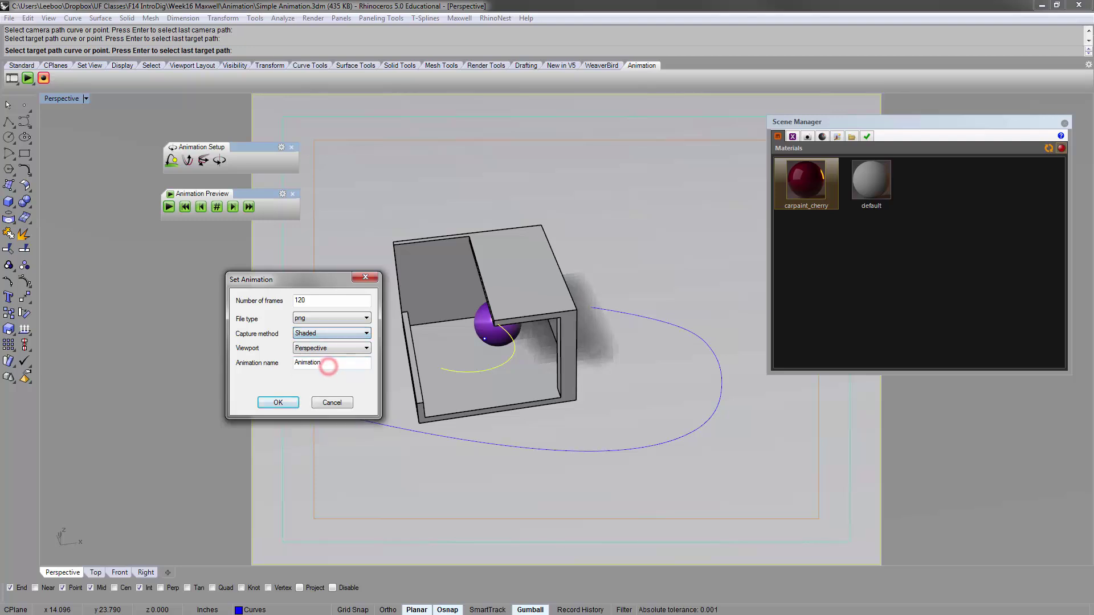
click(313, 333)
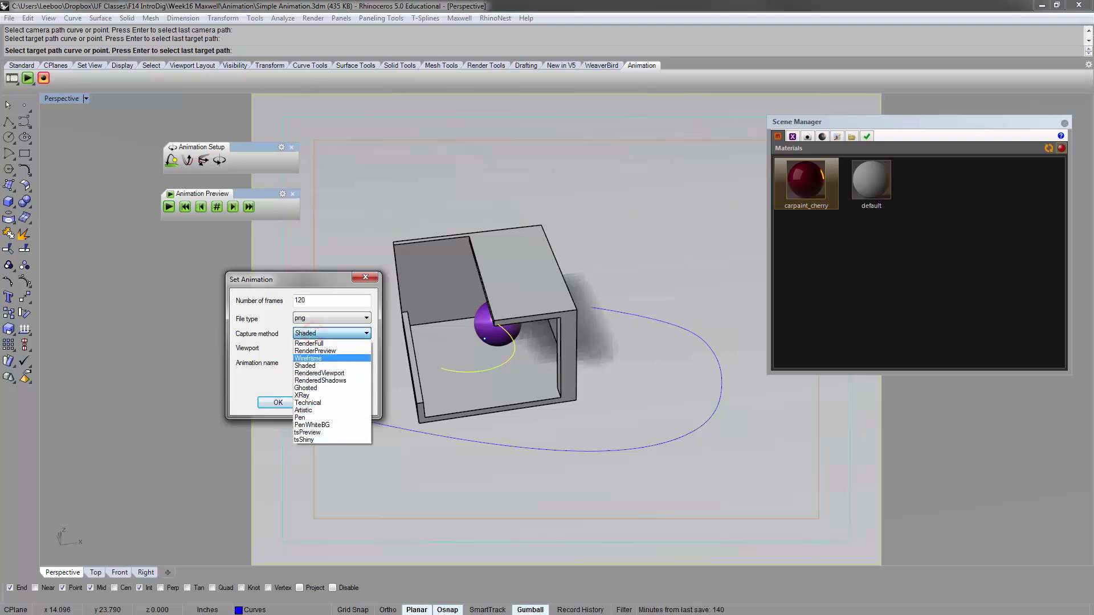
click(324, 365)
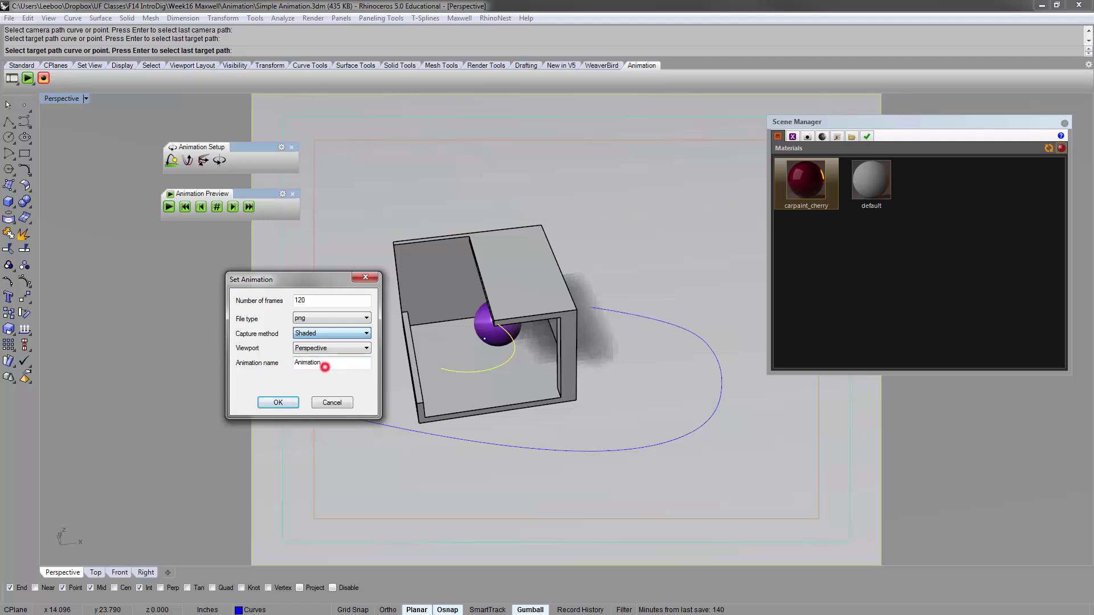
click(278, 402)
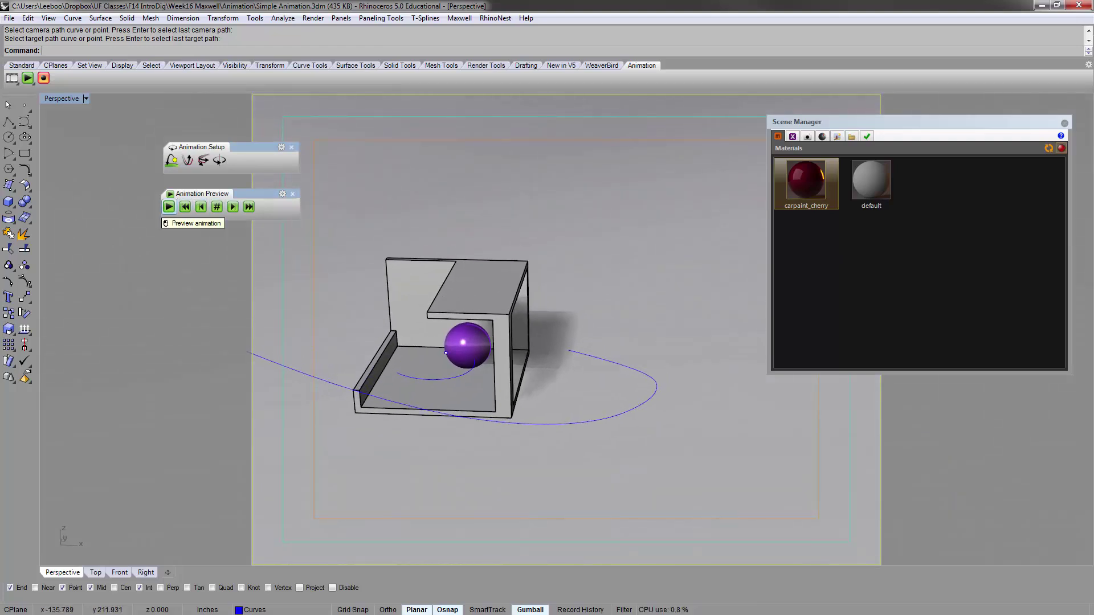
Step: Play a preview of the camera path animation in the Perspective viewport
click(169, 207)
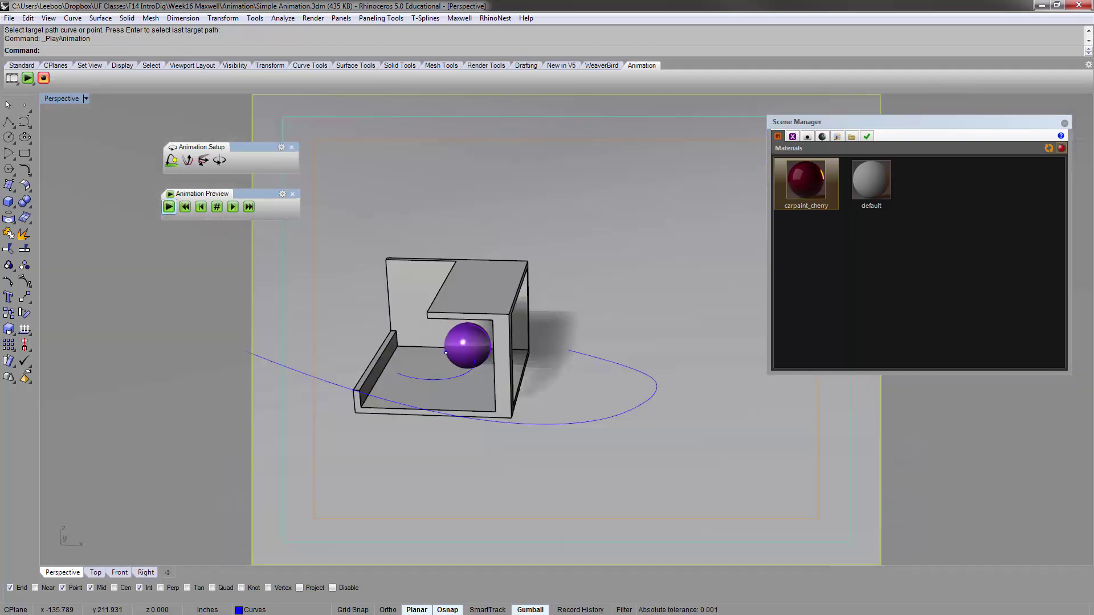
click(168, 207)
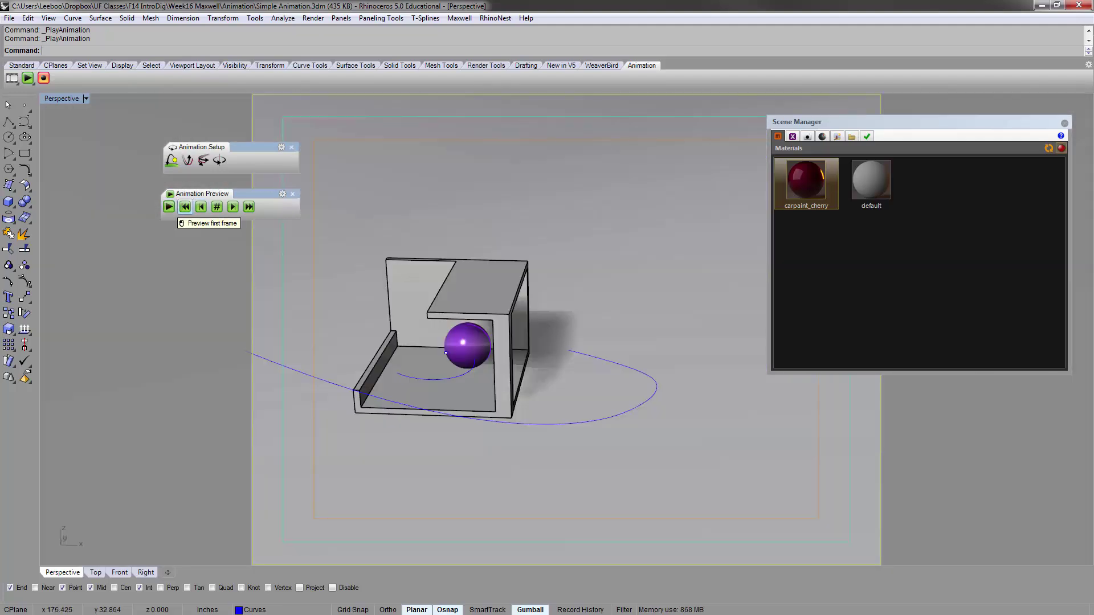
Step: Go to the animation's first frame and step forward through several frames in the Perspective viewport
click(185, 207)
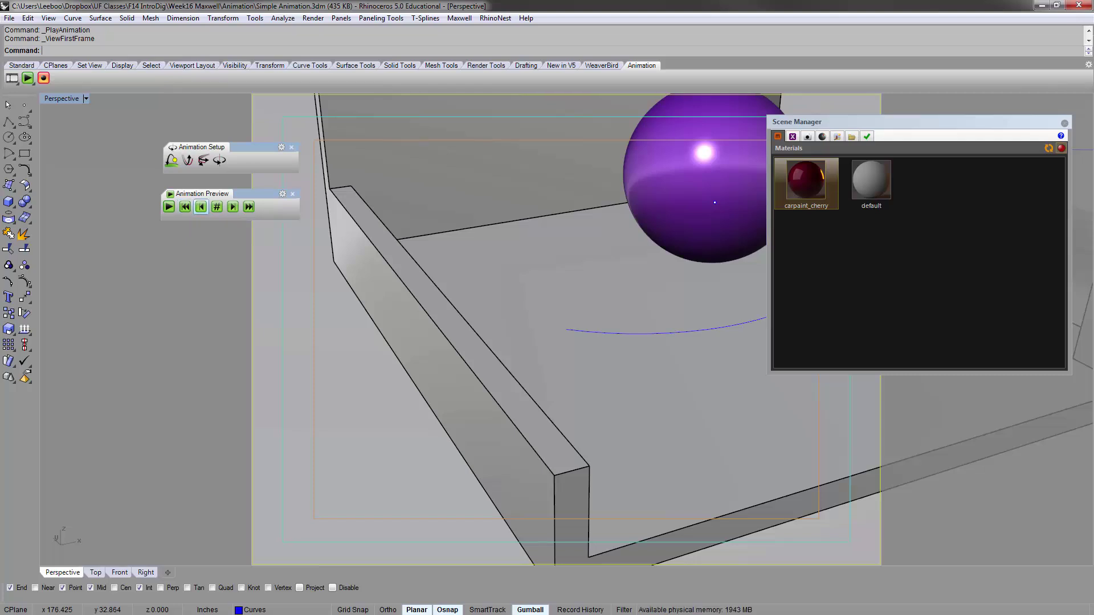
click(232, 206)
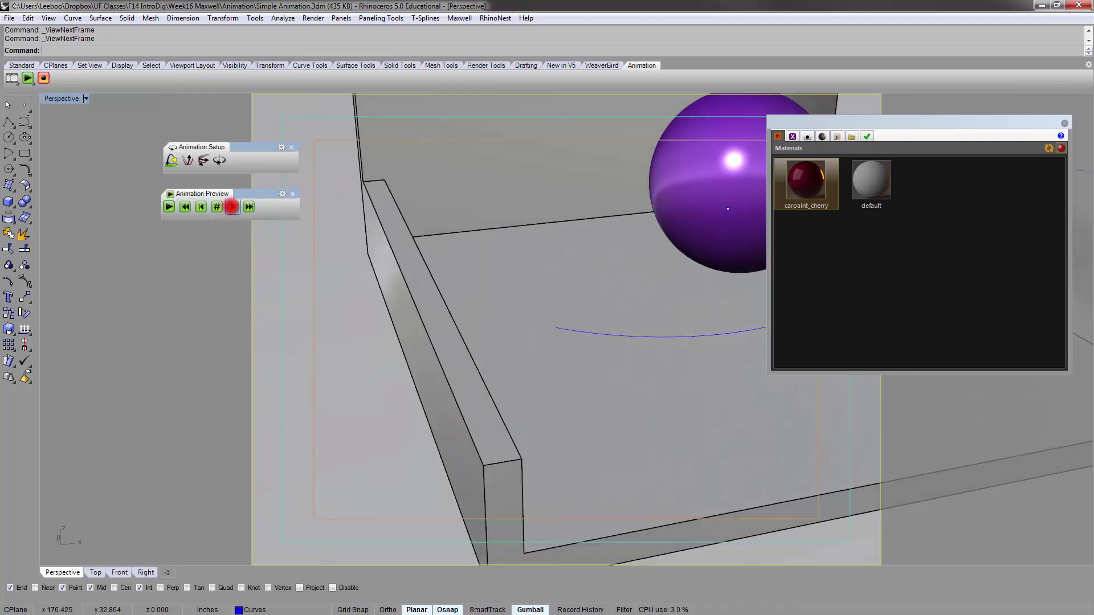
click(231, 207)
click(232, 206)
click(232, 207)
click(231, 207)
click(231, 207)
Step: Close the Scene Manager and advance the preview through more single frames, ending at the animation's last frame
click(1065, 123)
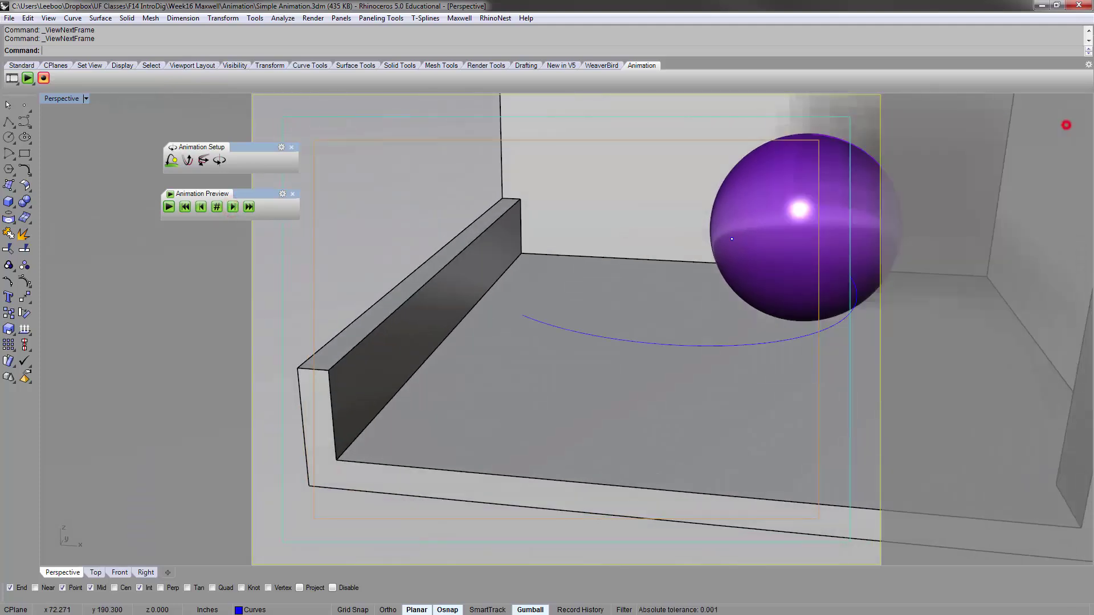
click(233, 205)
click(233, 206)
click(233, 205)
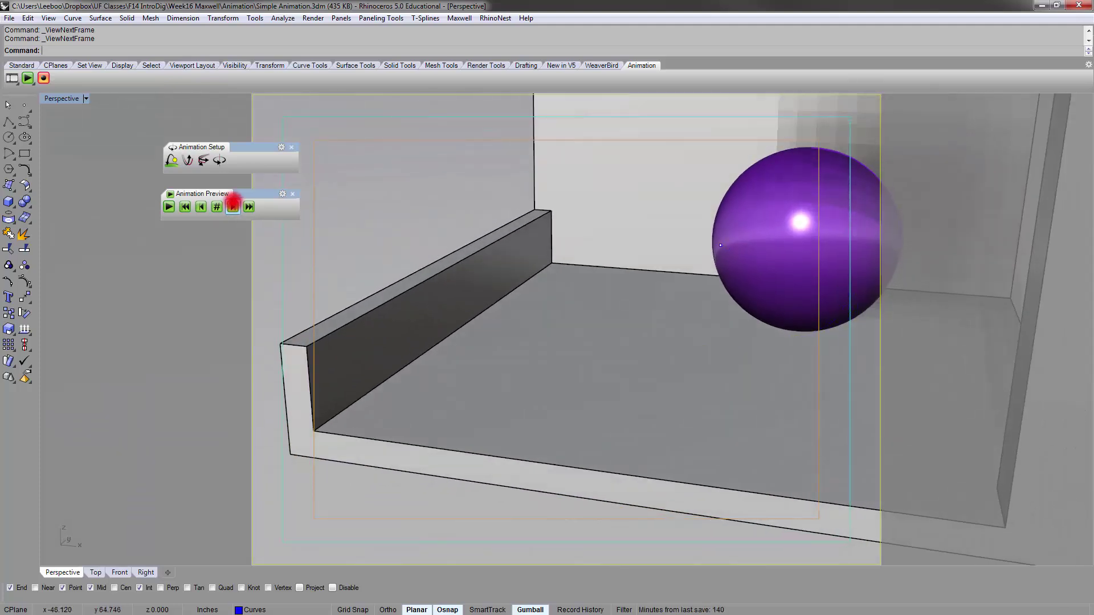
click(233, 205)
click(233, 206)
click(233, 206)
click(233, 205)
click(233, 205)
click(233, 206)
click(249, 207)
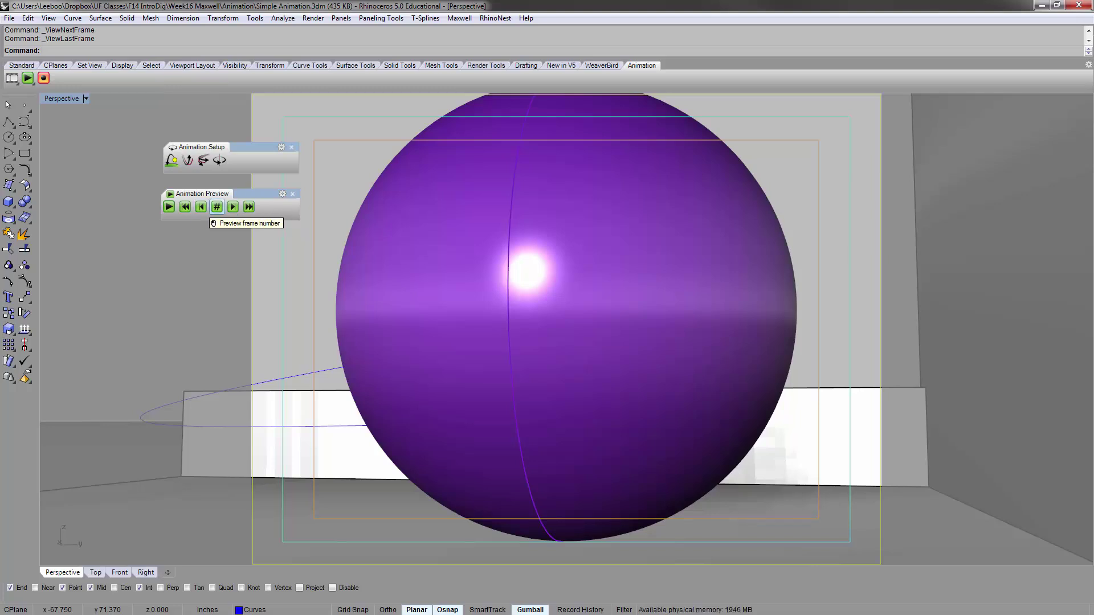
Step: Preview frame number 60 of the animation
click(216, 207)
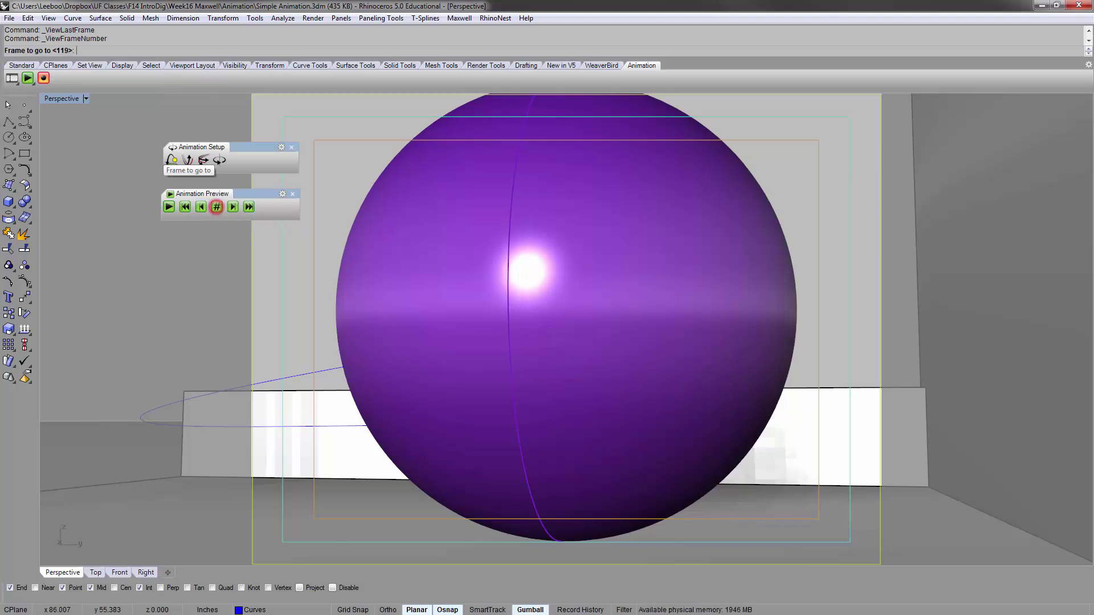
text(60)
key(Return)
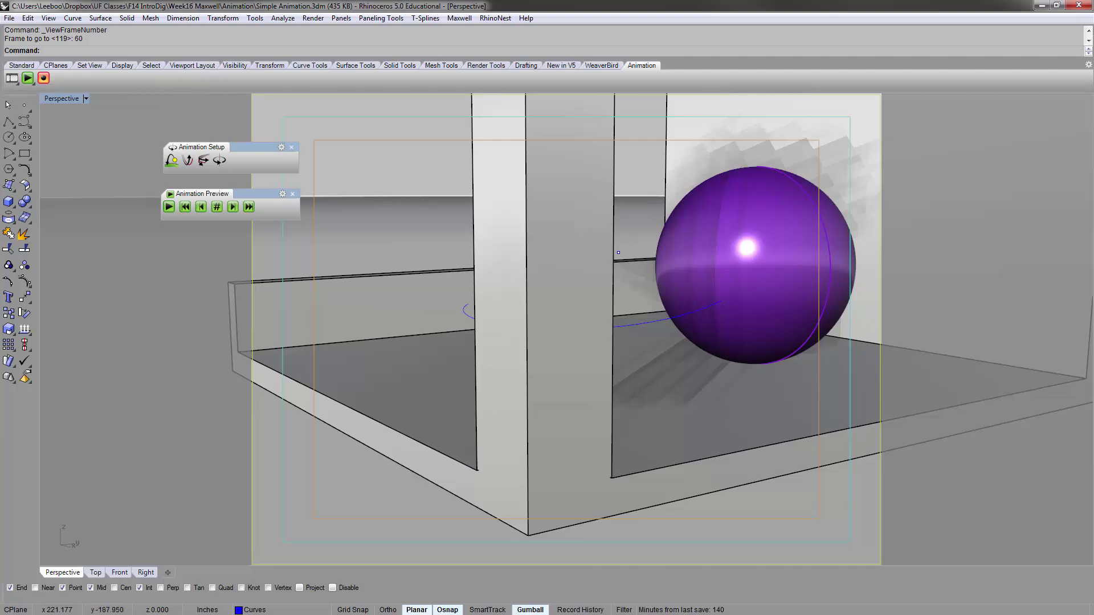
Step: Open the Maxwell Scene Manager and show the Perspective camera's settings
click(461, 18)
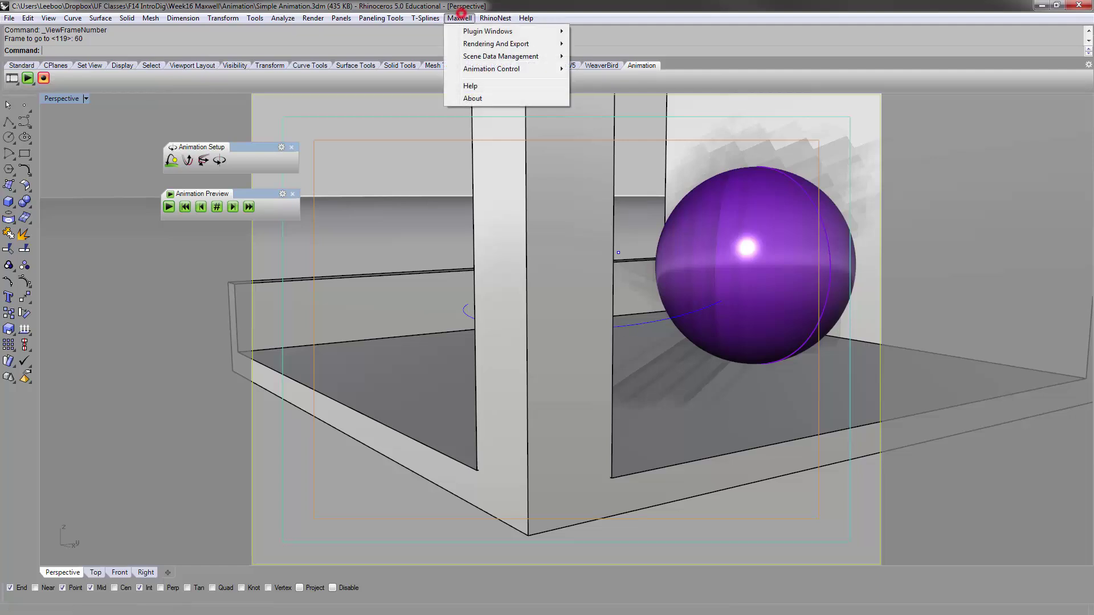
mouse_move(487, 32)
click(602, 33)
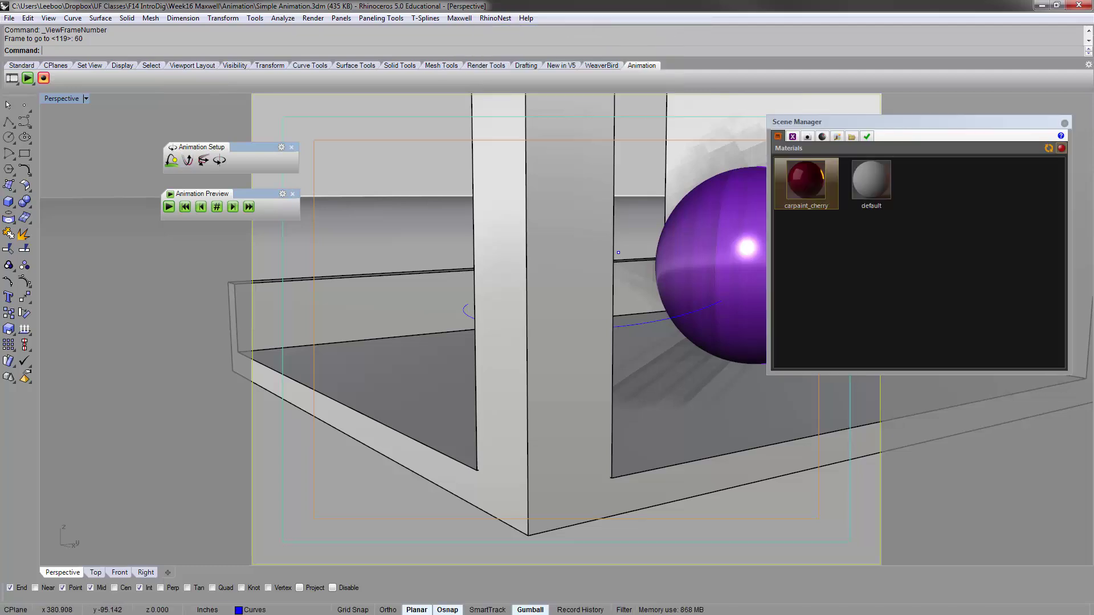
drag(923, 122, 319, 211)
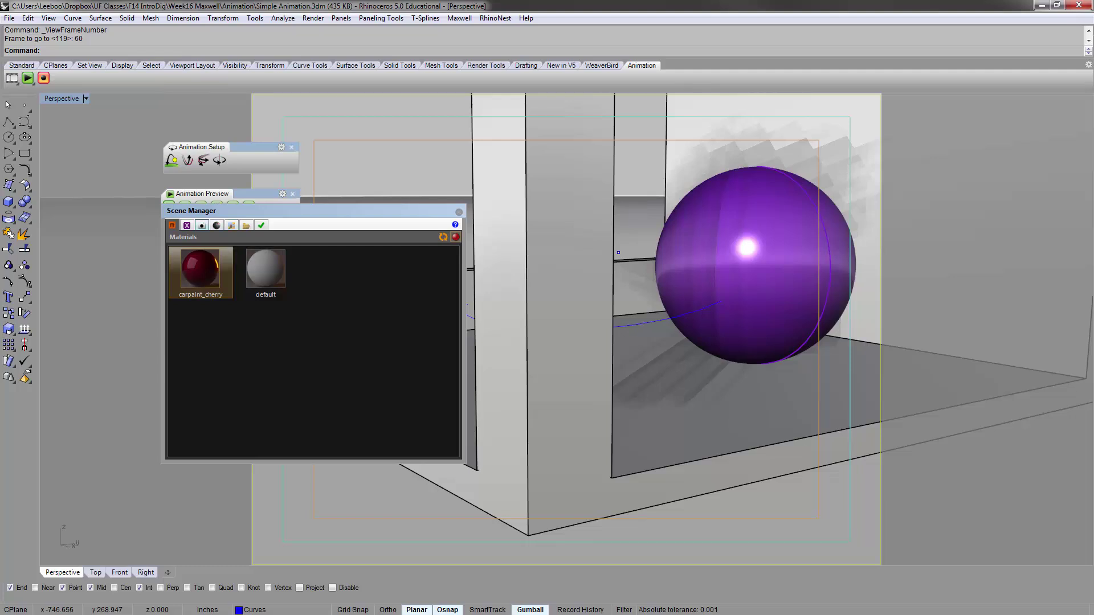
click(201, 225)
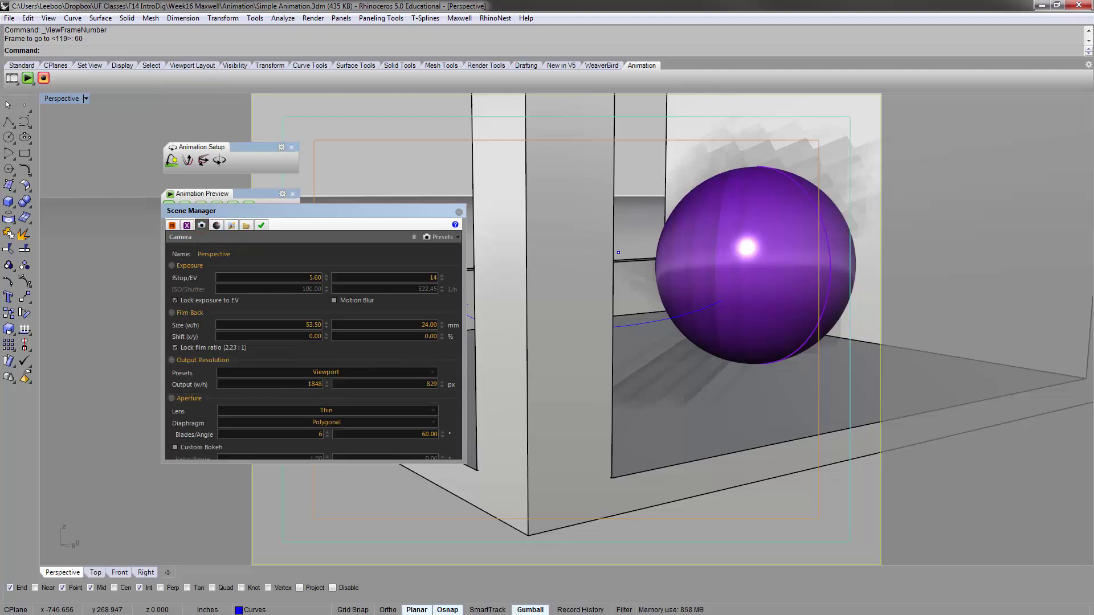
drag(359, 212, 309, 143)
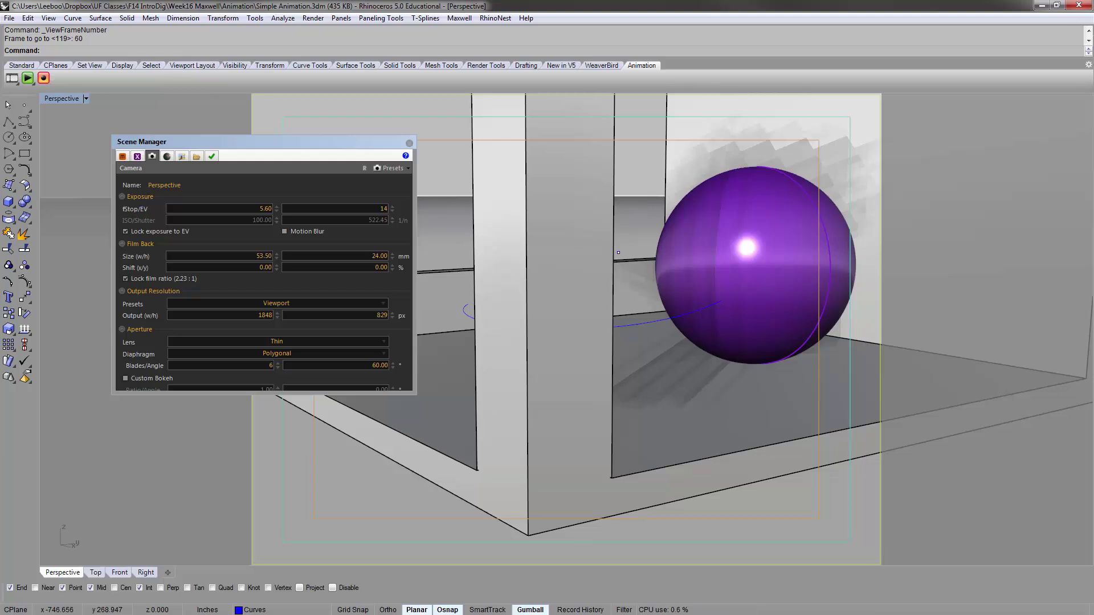
Step: Review the camera's output resolution presets and move the Scene Manager clear of the animation toolbars
click(249, 303)
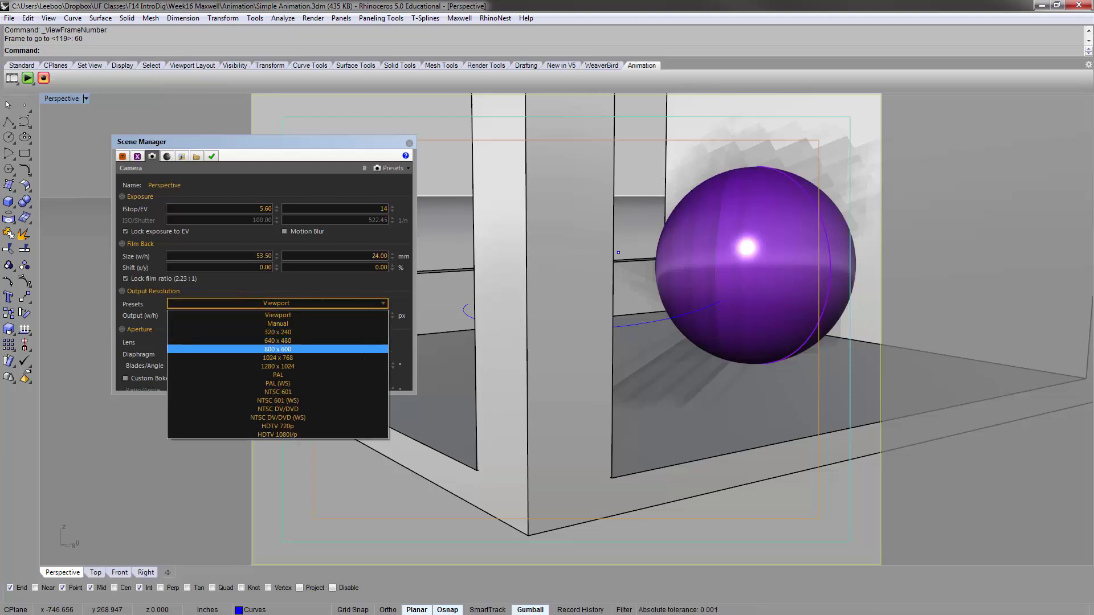
click(315, 275)
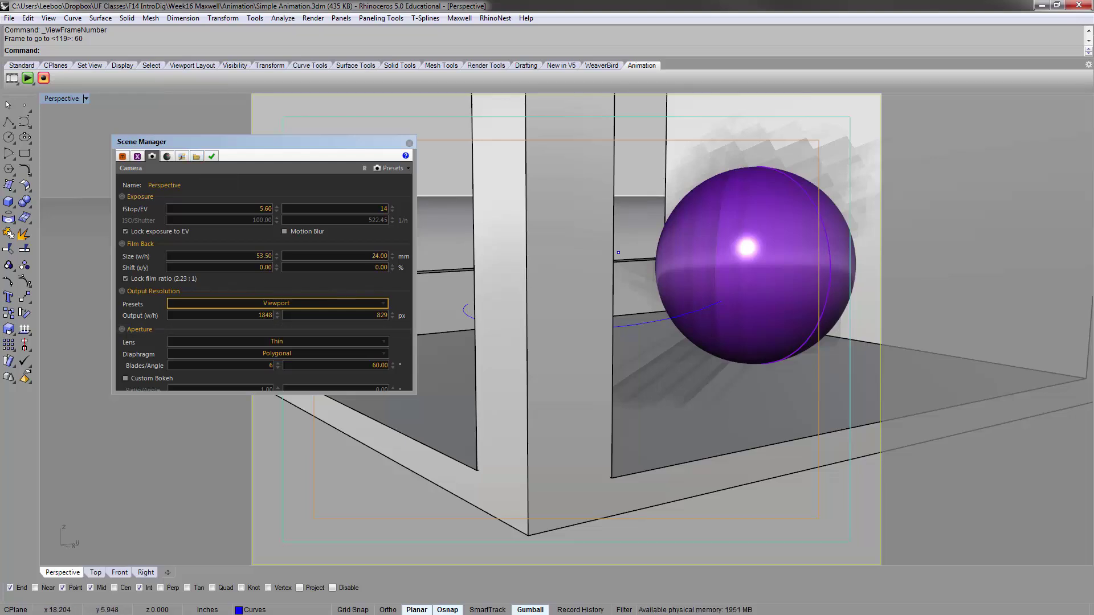
drag(171, 141, 204, 313)
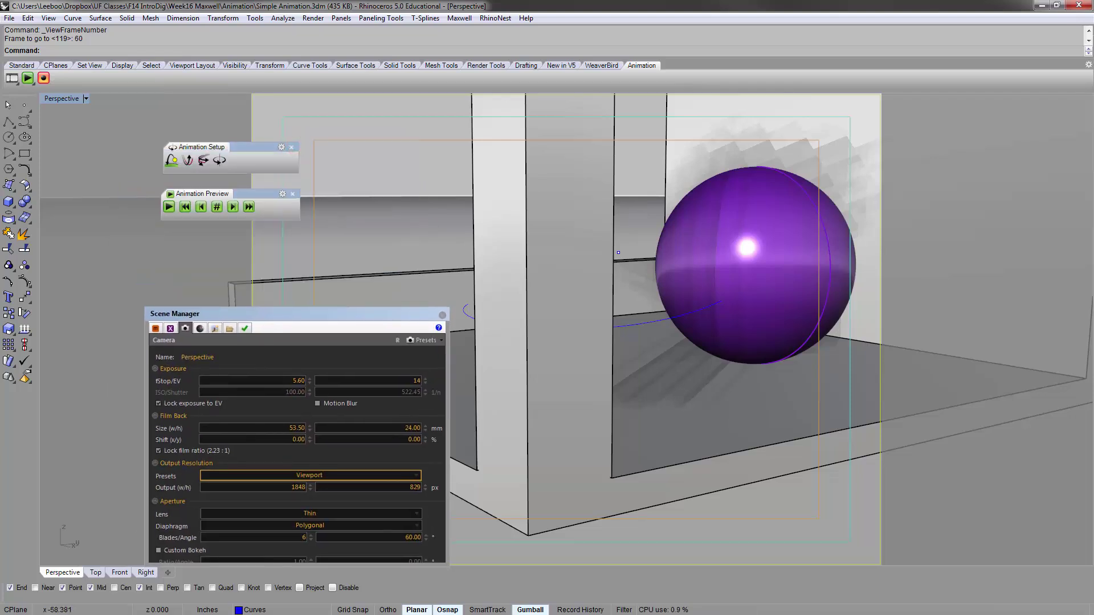
drag(276, 313, 273, 262)
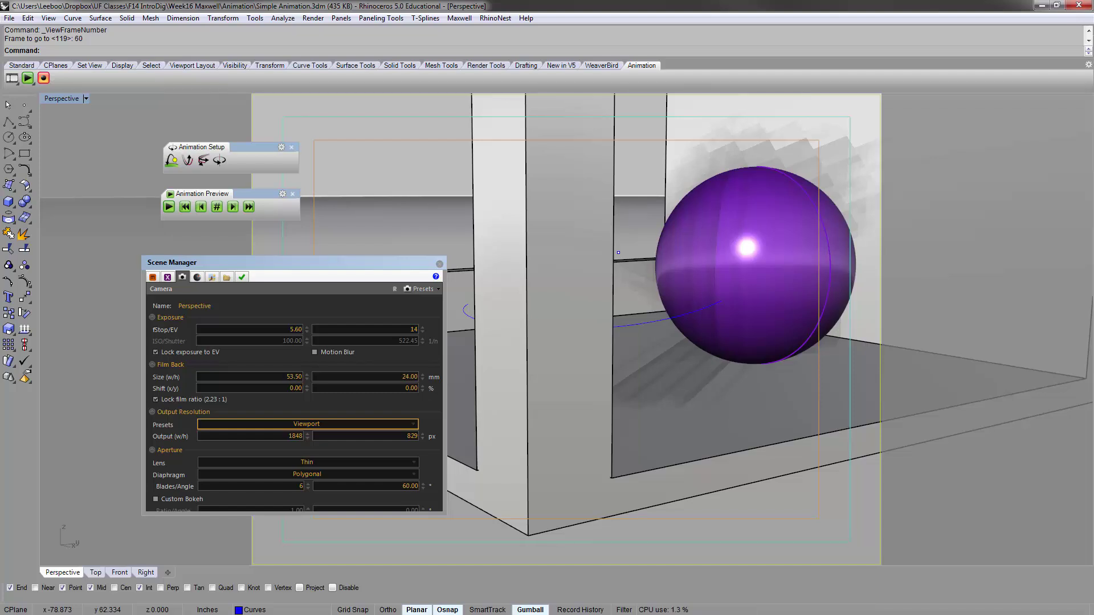
Step: Show the Scene Manager's output settings and examine the engine's time and sampling level (SL) values
click(227, 277)
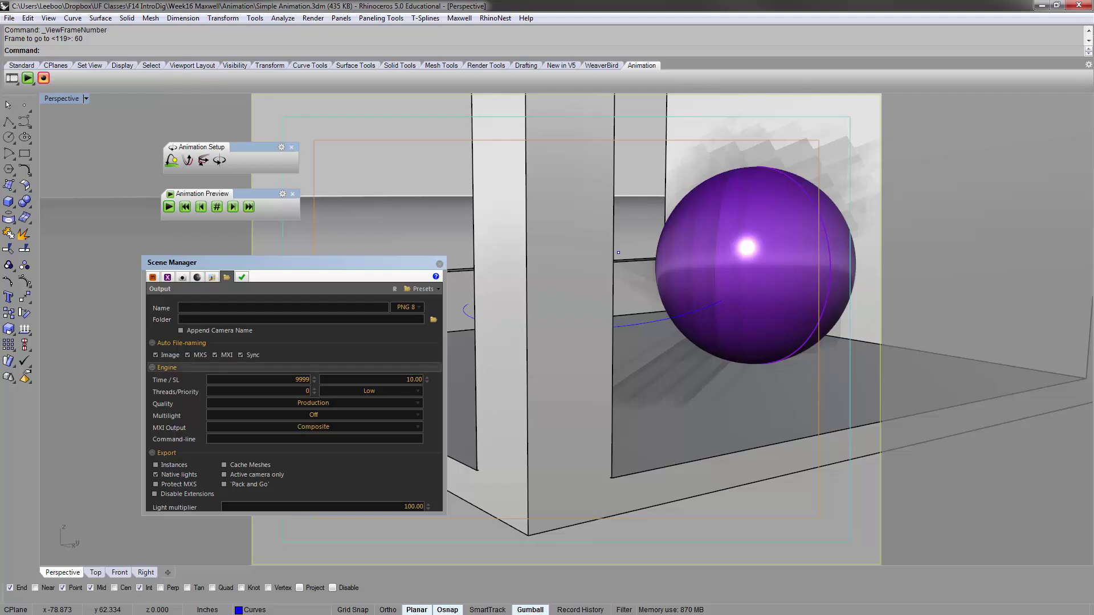
click(393, 378)
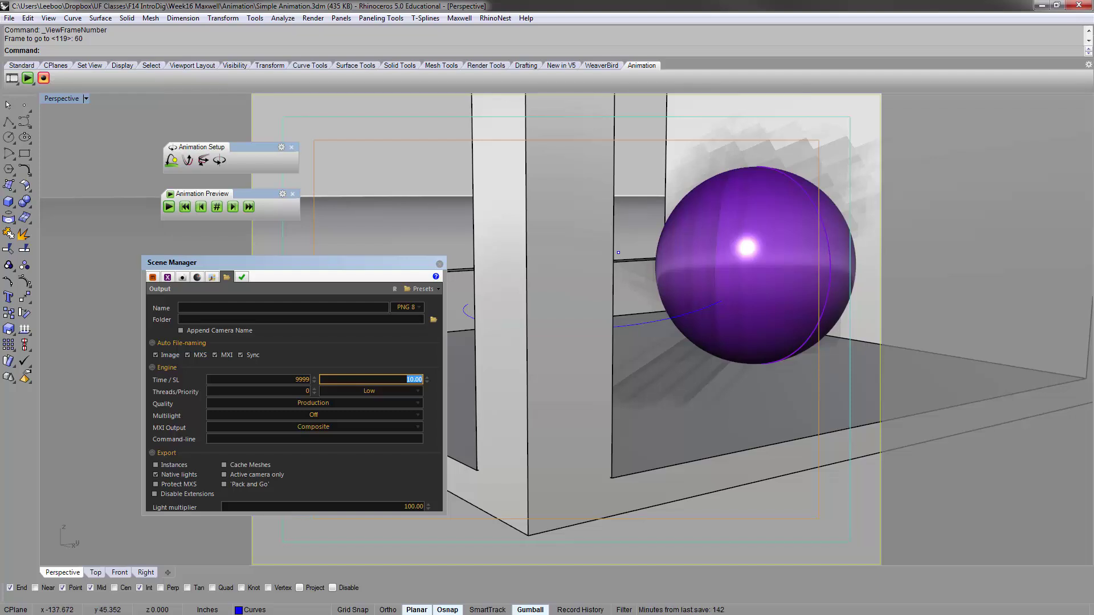
click(394, 377)
double_click(394, 378)
double_click(400, 376)
mouse_move(361, 264)
mouse_down()
mouse_move(370, 245)
mouse_move(357, 254)
mouse_up()
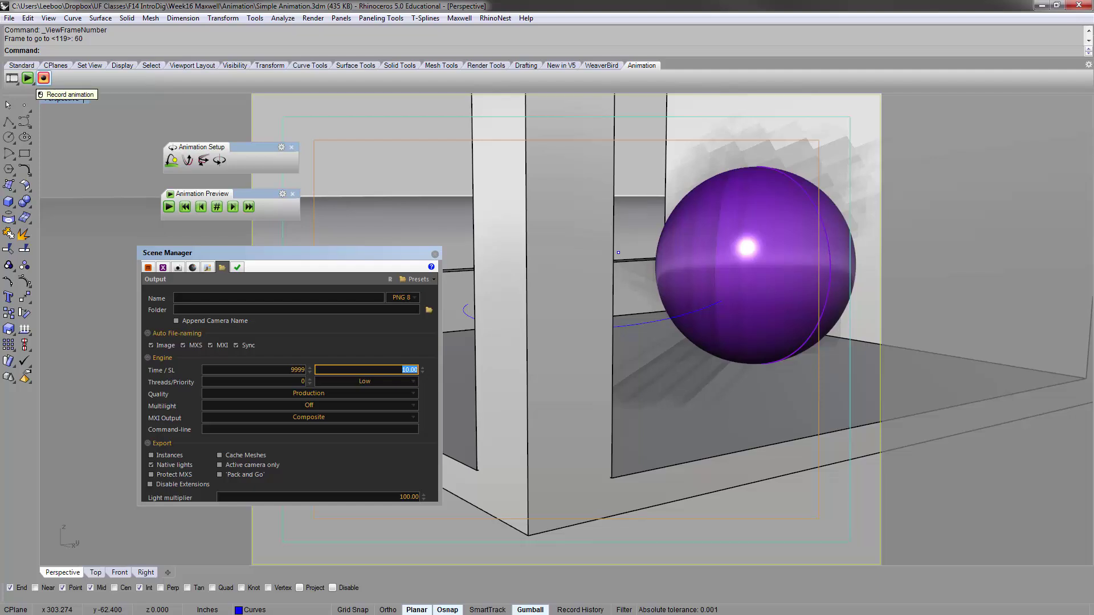
Step: Record the animation frames with the Animate folder on the desktop as the target folder
click(44, 78)
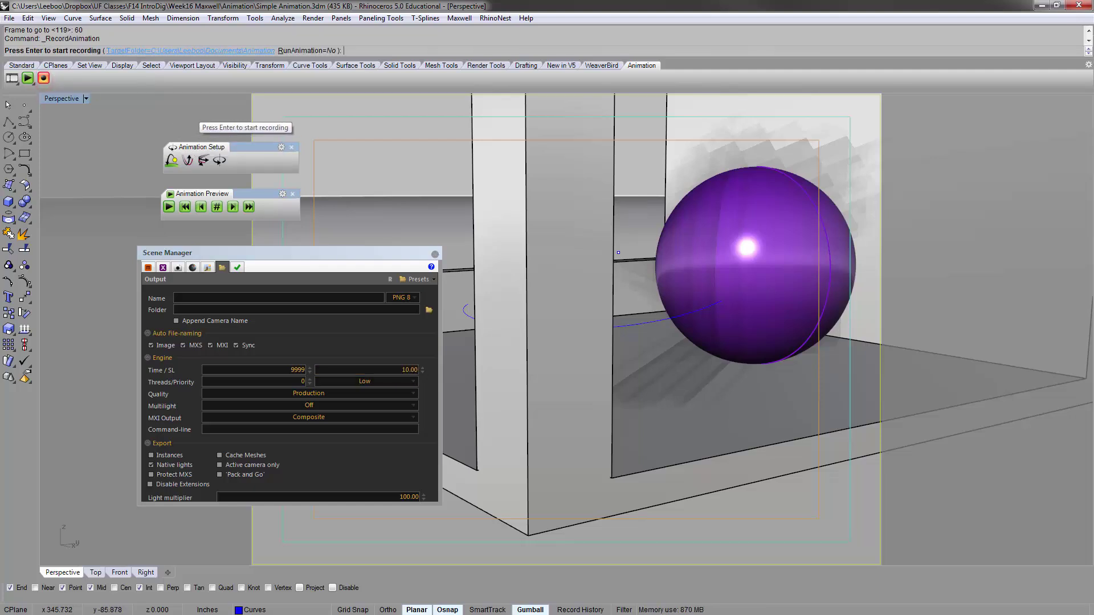
click(204, 51)
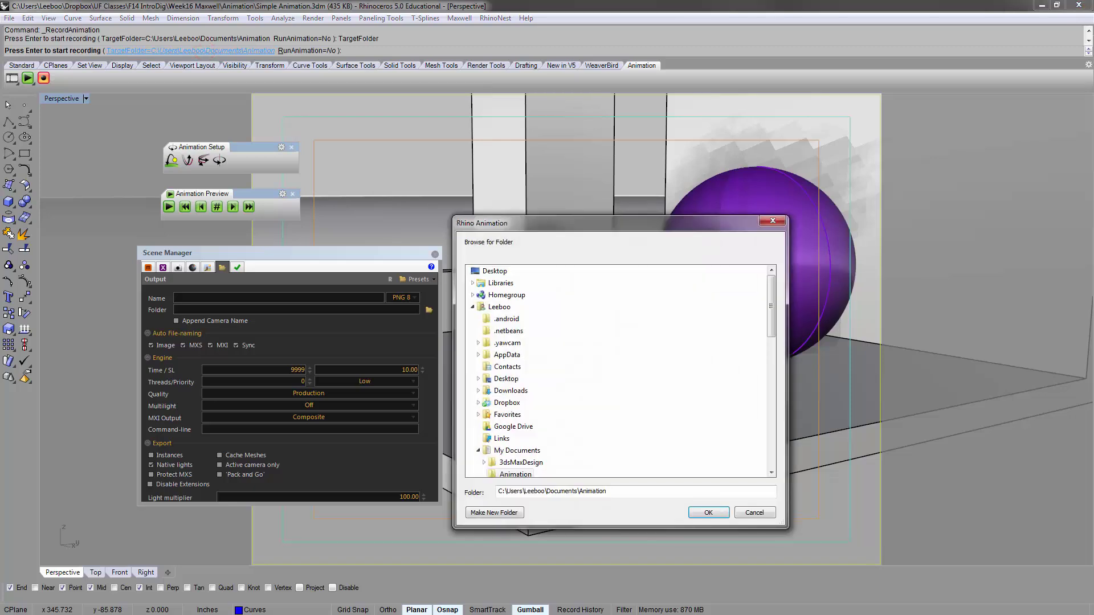
click(498, 271)
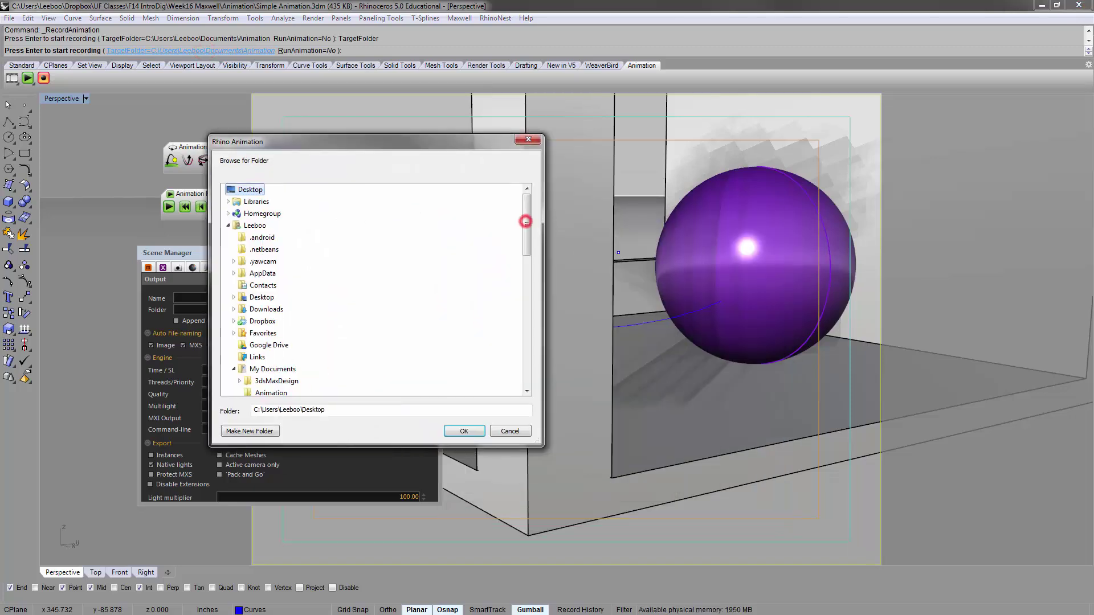
drag(525, 221, 526, 353)
click(256, 356)
click(459, 429)
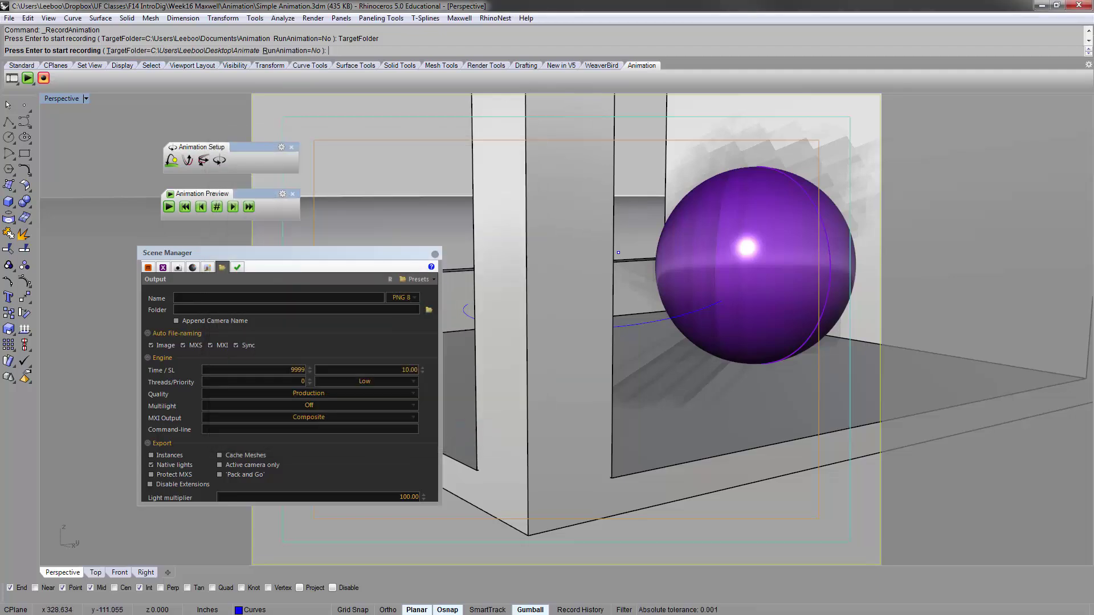
key(Return)
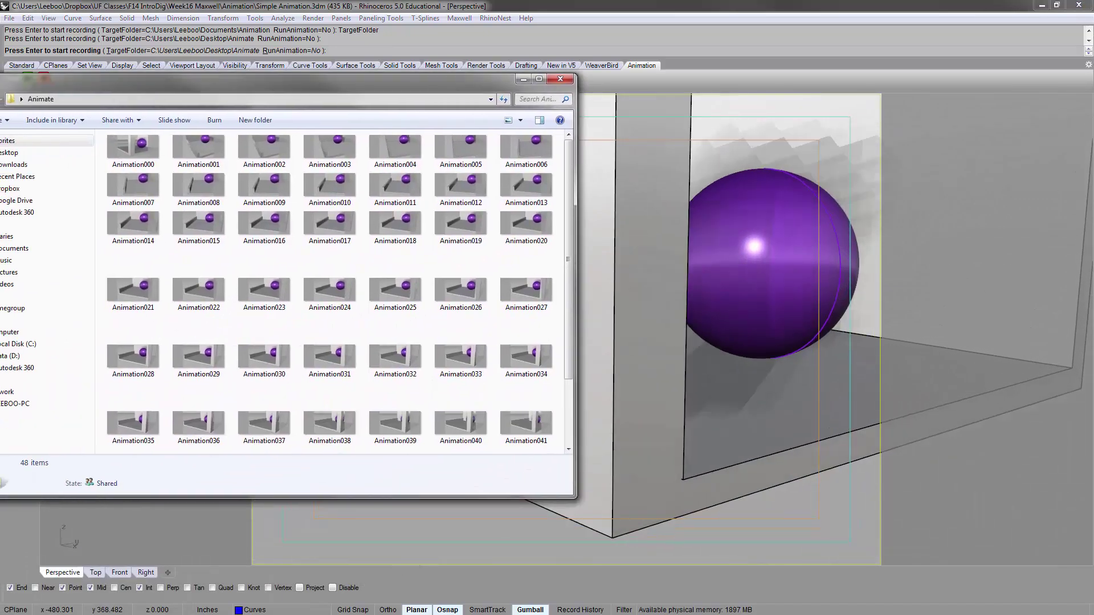
Step: Look through the recorded frame images in the Animate folder
drag(329, 80, 396, 78)
scroll(395, 296, down, 3)
scroll(395, 422, down, 4)
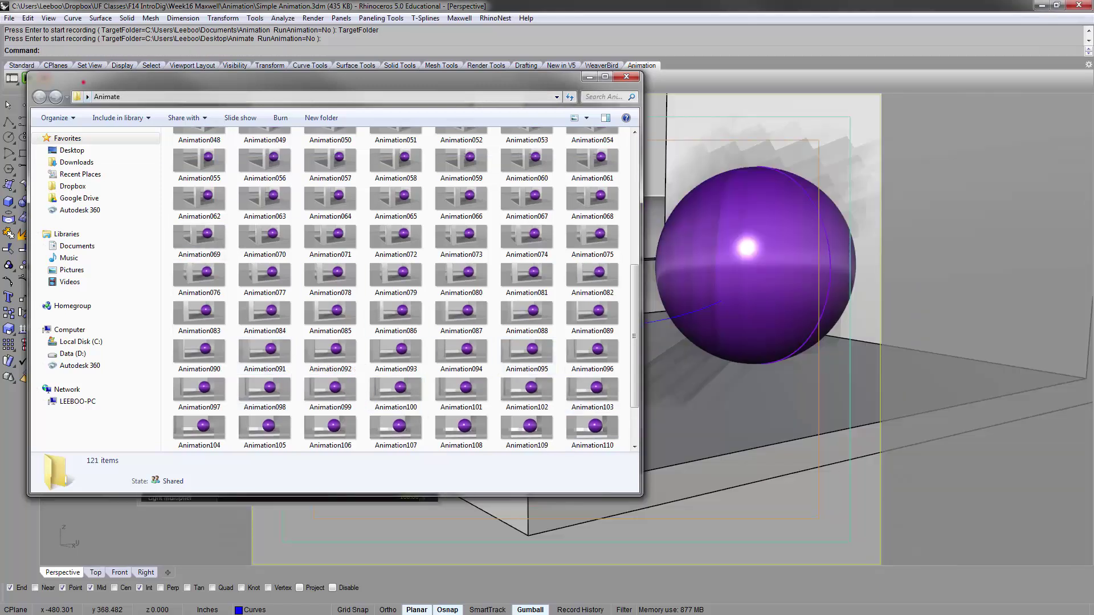
drag(83, 82, 205, 146)
Step: Switch the Perspective viewport to the Pen White BG display mode and play the animation preview
right_click(64, 98)
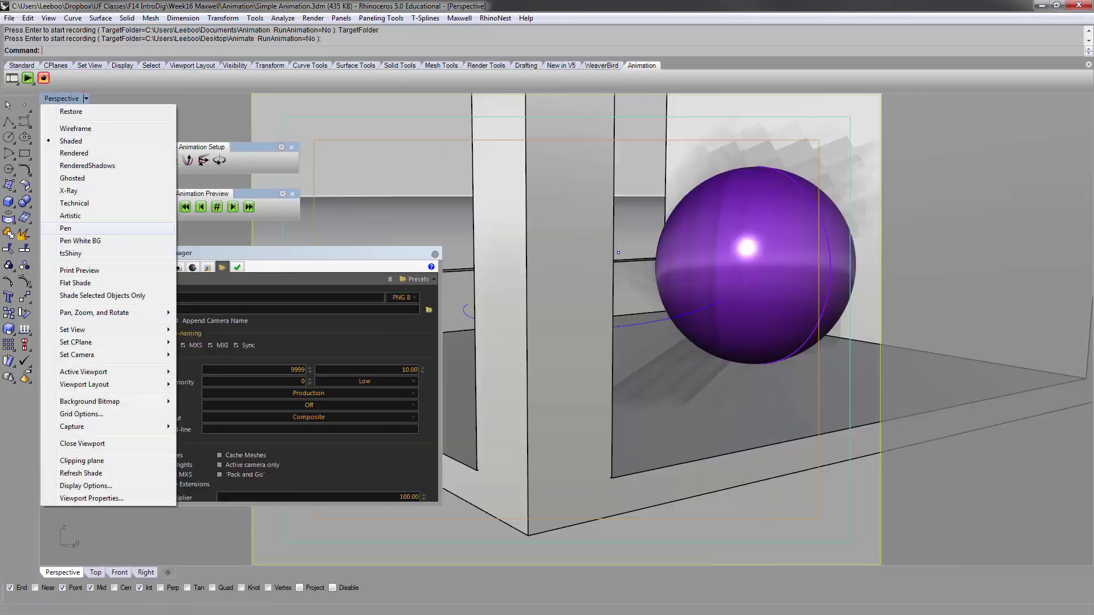
click(77, 240)
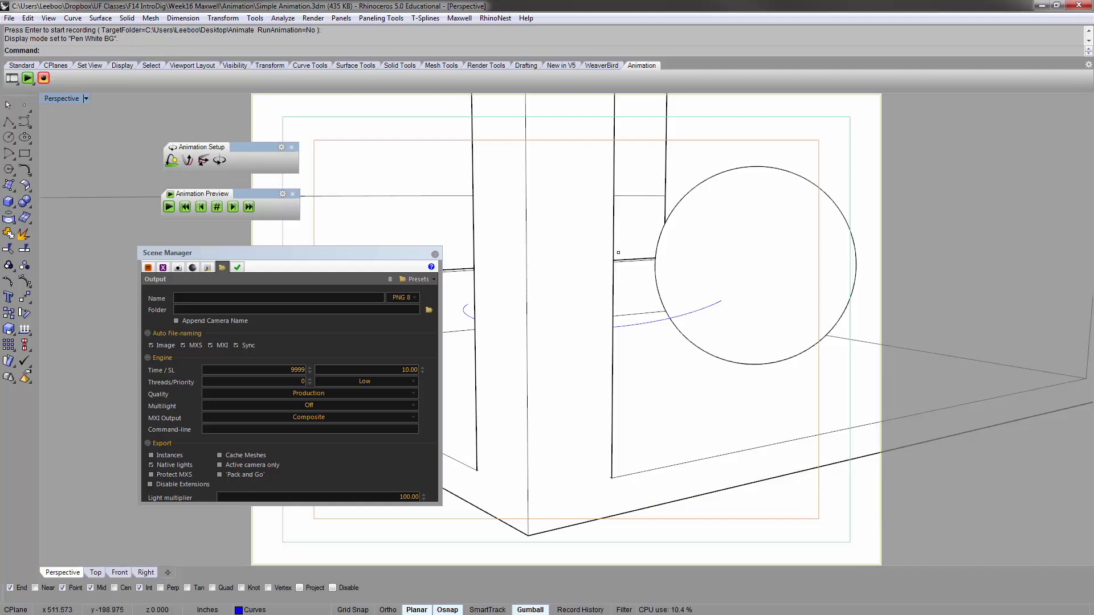
click(168, 207)
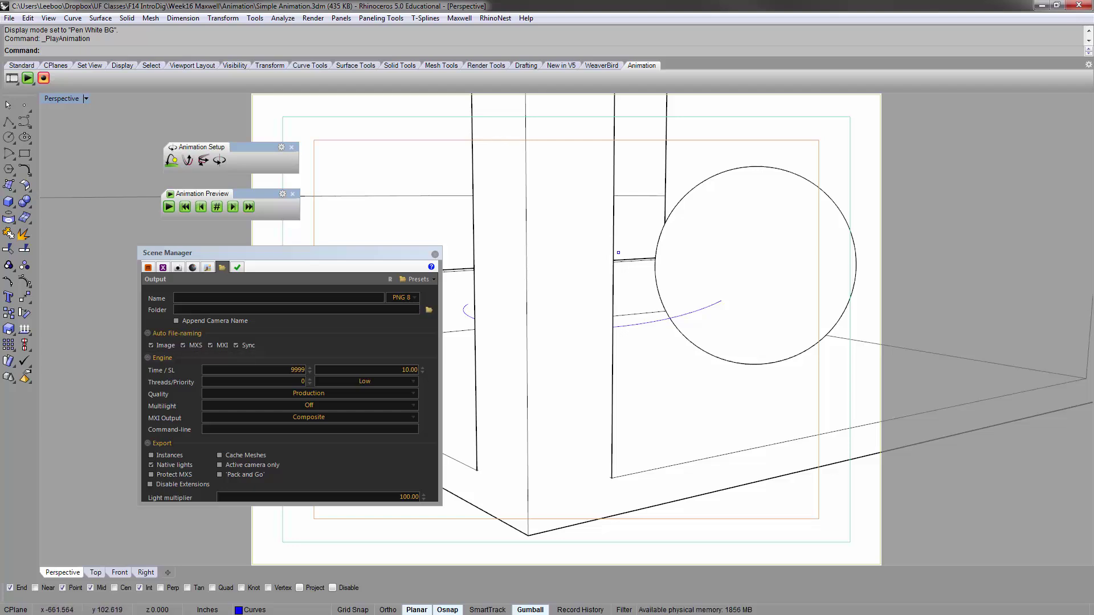
click(62, 98)
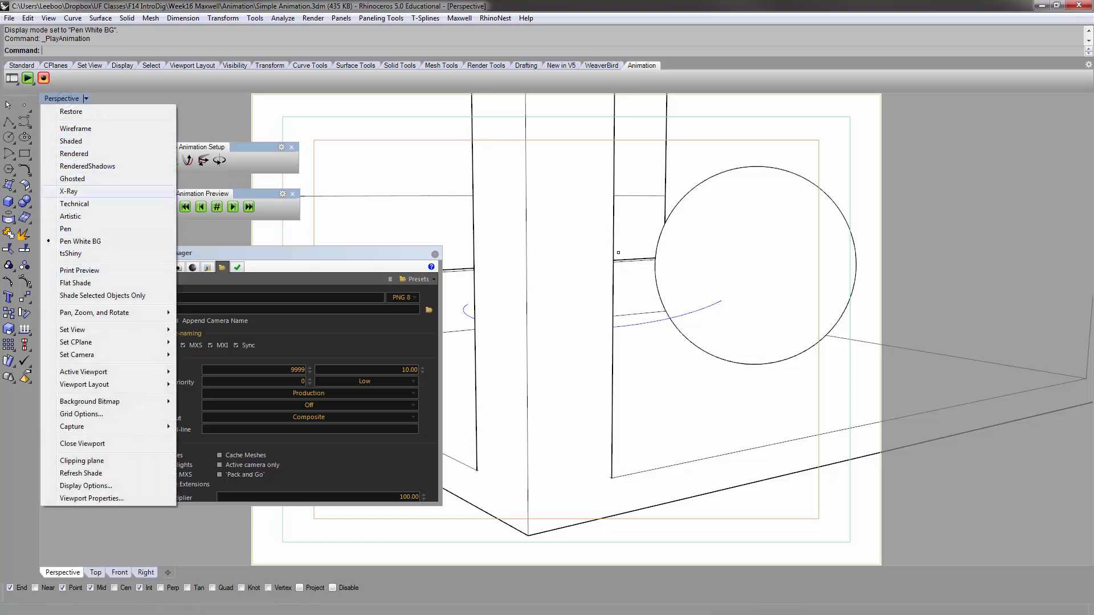
click(204, 112)
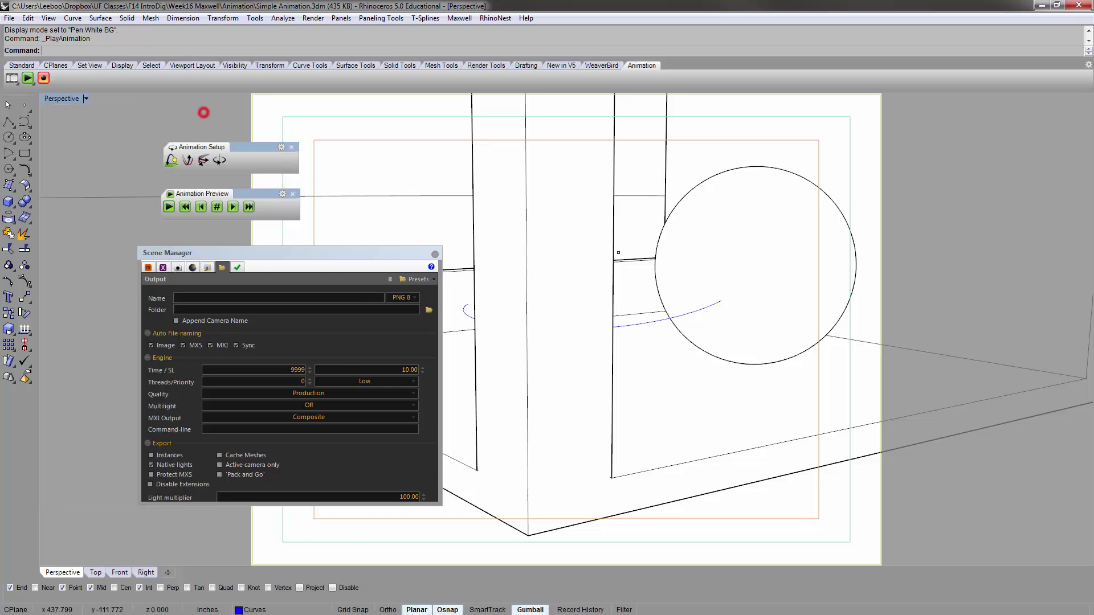
Step: Return to the Animate folder, maximize its window, and open the image Animation000
key(alt+Tab)
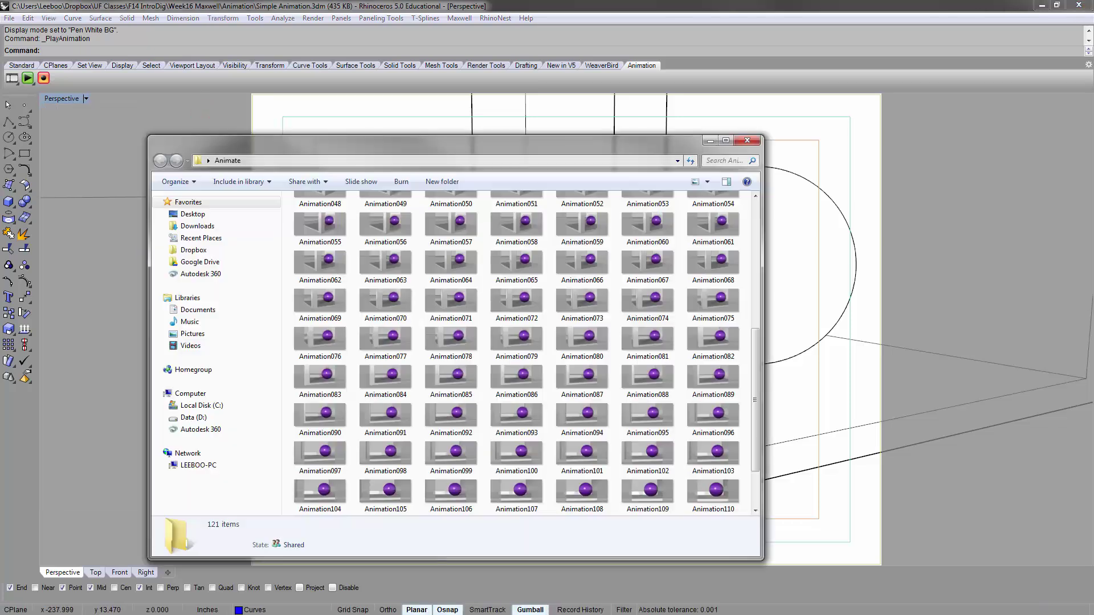
double_click(364, 141)
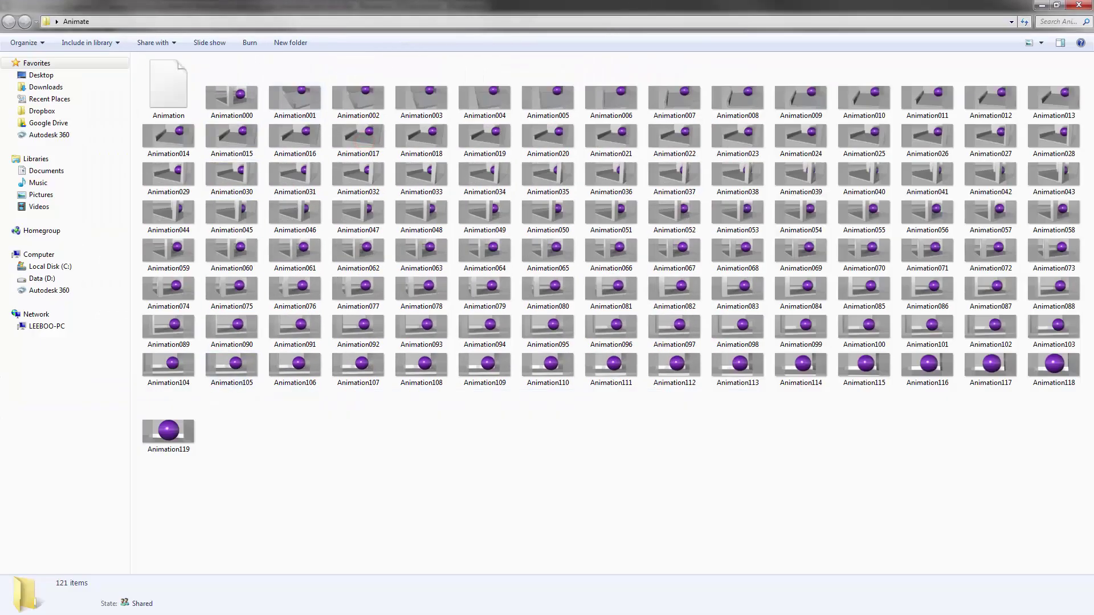
click(232, 95)
click(153, 441)
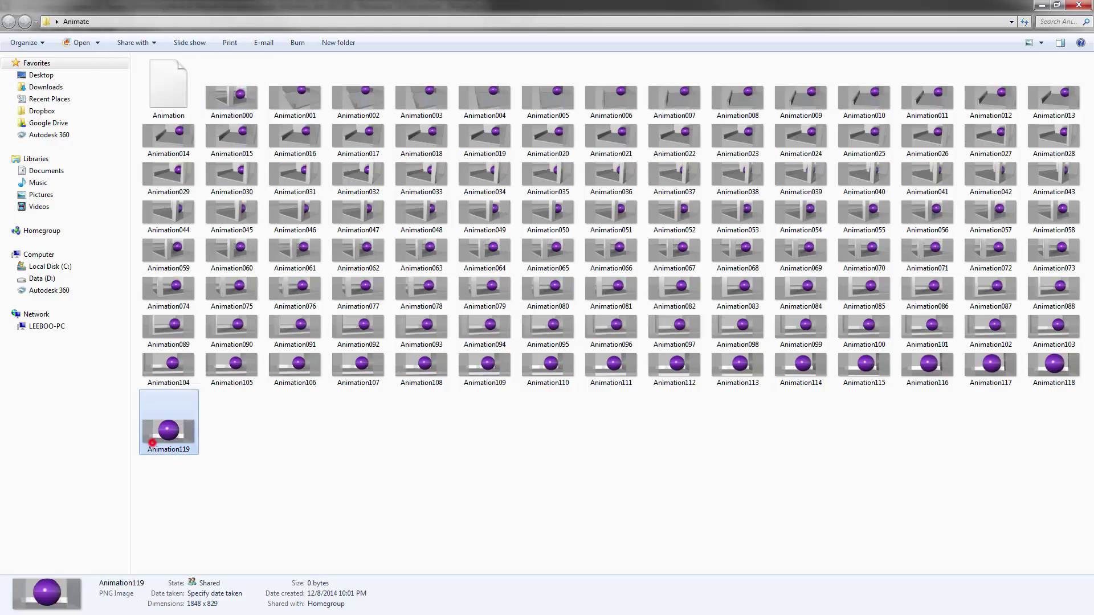
click(232, 96)
double_click(232, 95)
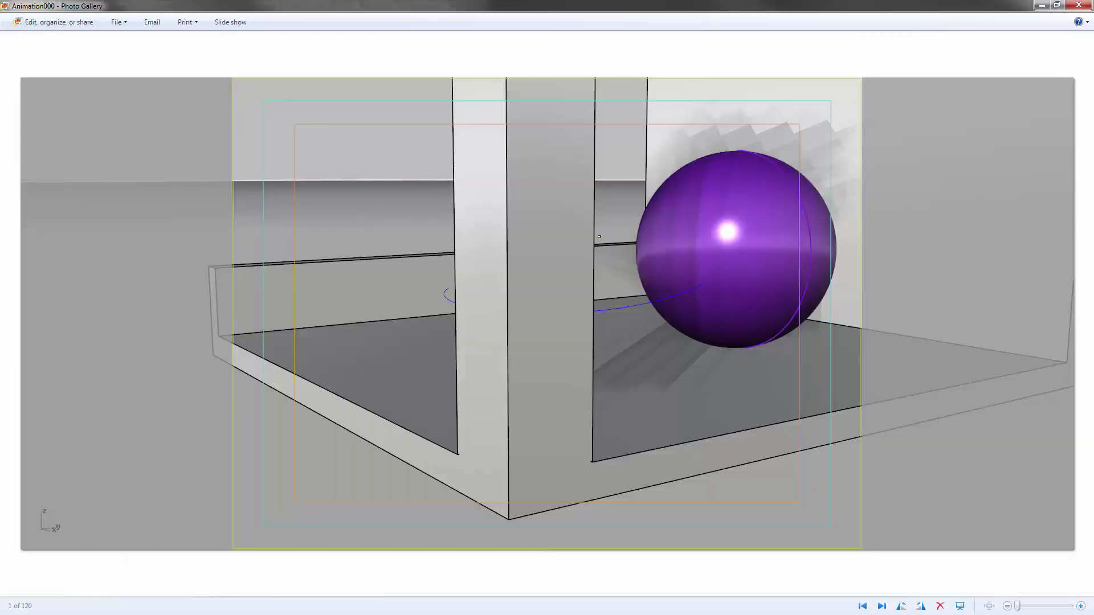
Step: Page forward through the recorded frames in Photo Gallery to check the camera motion
key(Right)
key(Right)
key(Right)
key(Right)
key(Right)
key(Right)
key(Right)
key(Right)
key(Right)
key(Right)
key(Right)
key(Right)
key(Right)
key(Right)
key(Right)
key(Right)
key(Right)
key(Right)
key(Right)
key(Right)
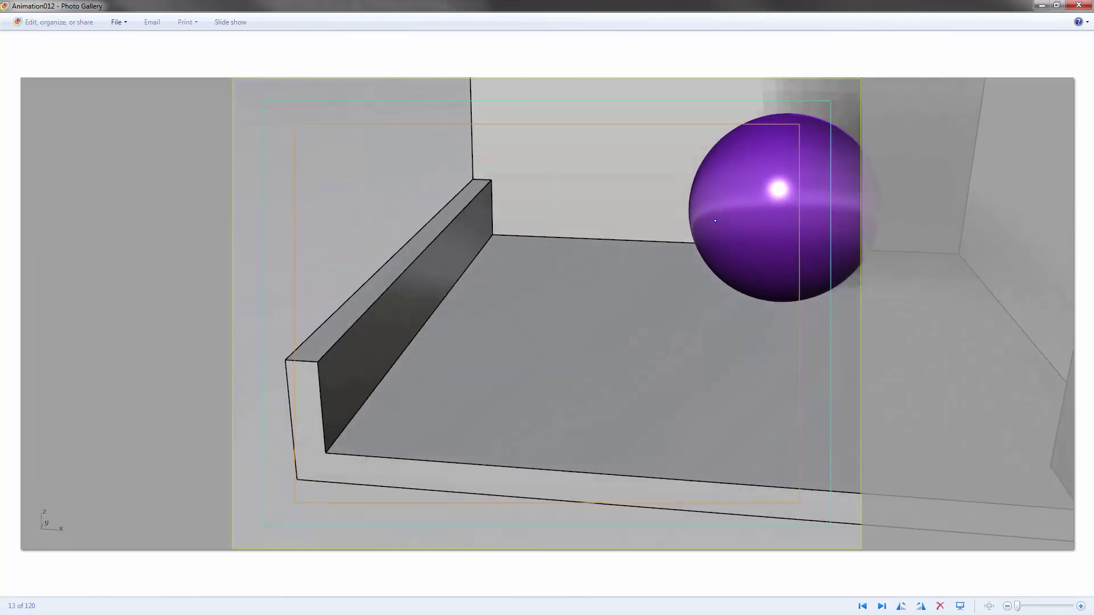
key(Right)
key(Right)
key(Right)
key(Right)
key(Right)
key(Right)
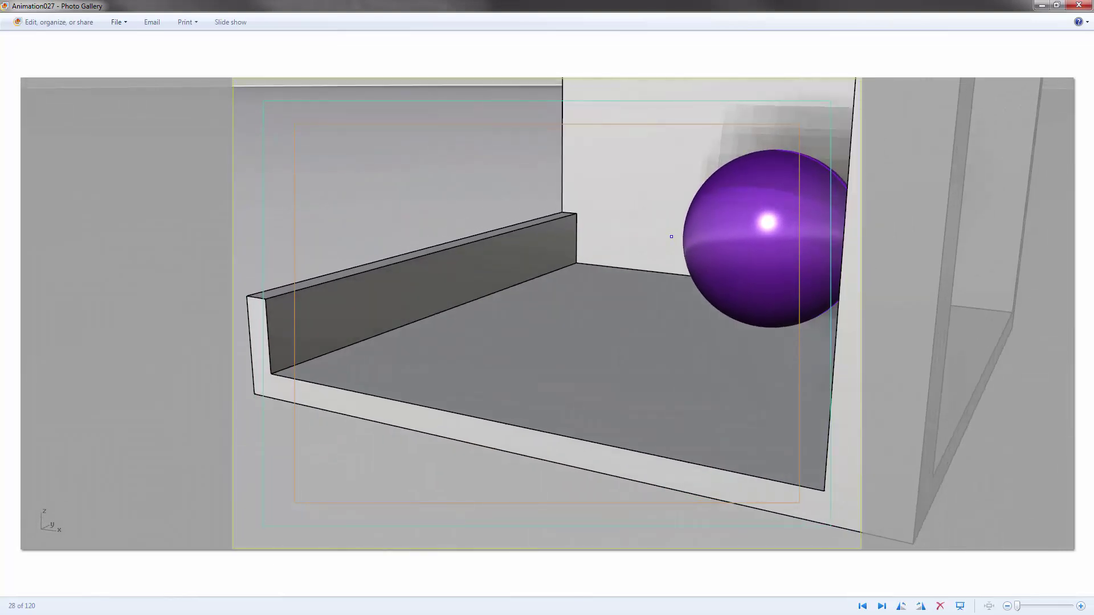
Step: Close the image viewer and folder, and start a path animation using the large outer curve as camera path and the ball's centre point as target
key(alt+F4)
key(alt+F4)
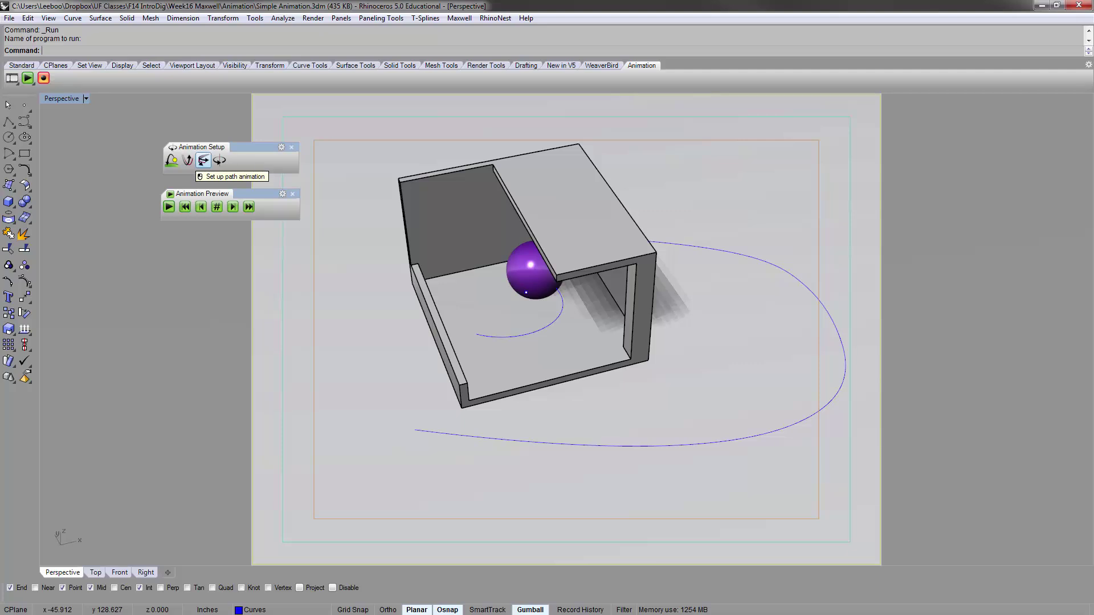
click(204, 160)
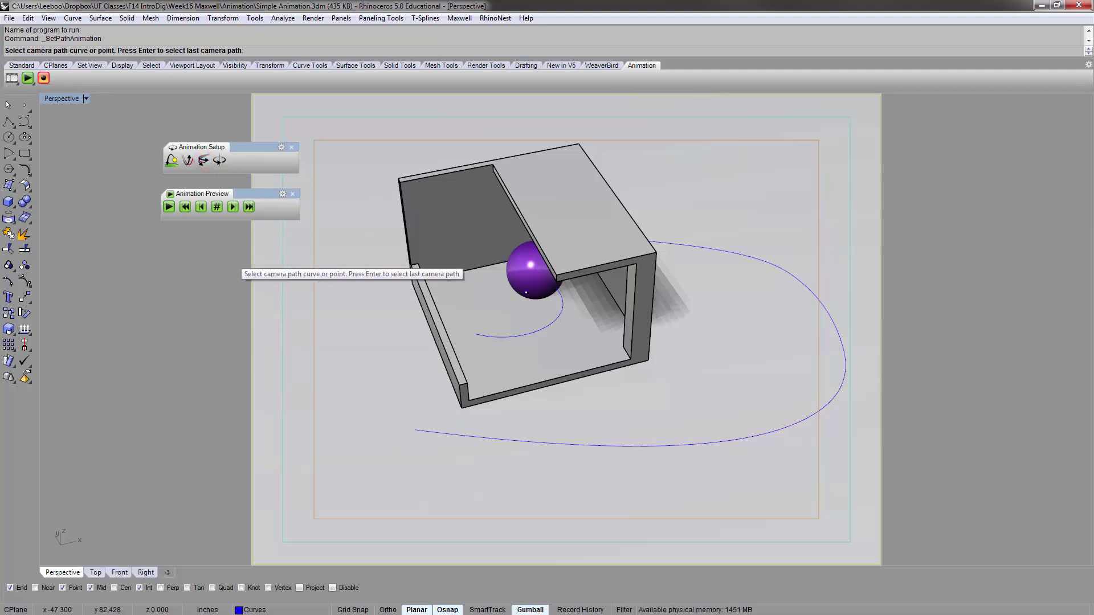
click(446, 434)
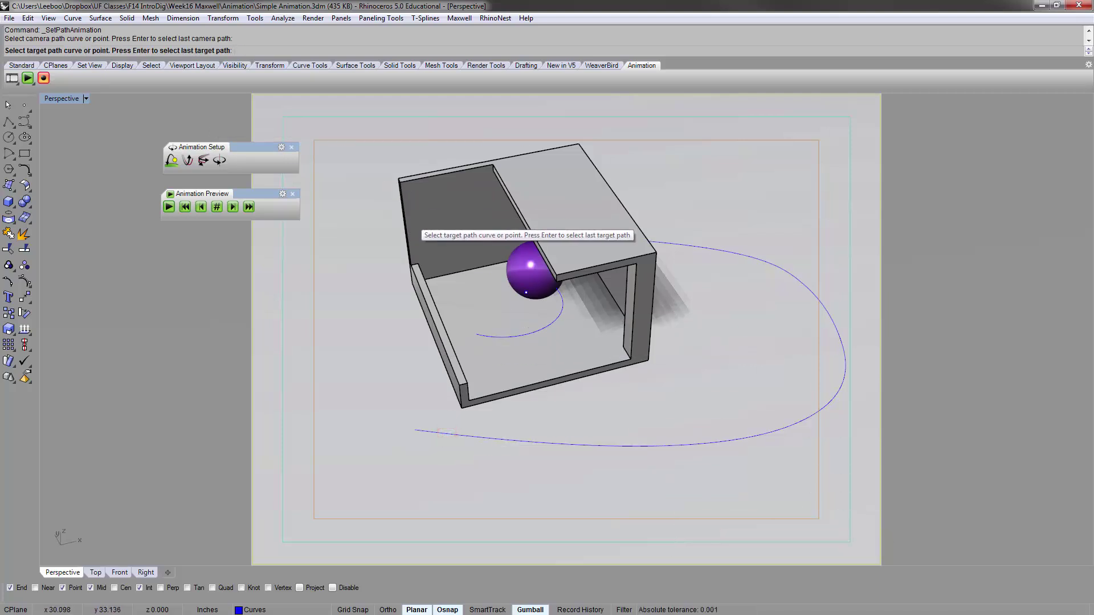
click(526, 292)
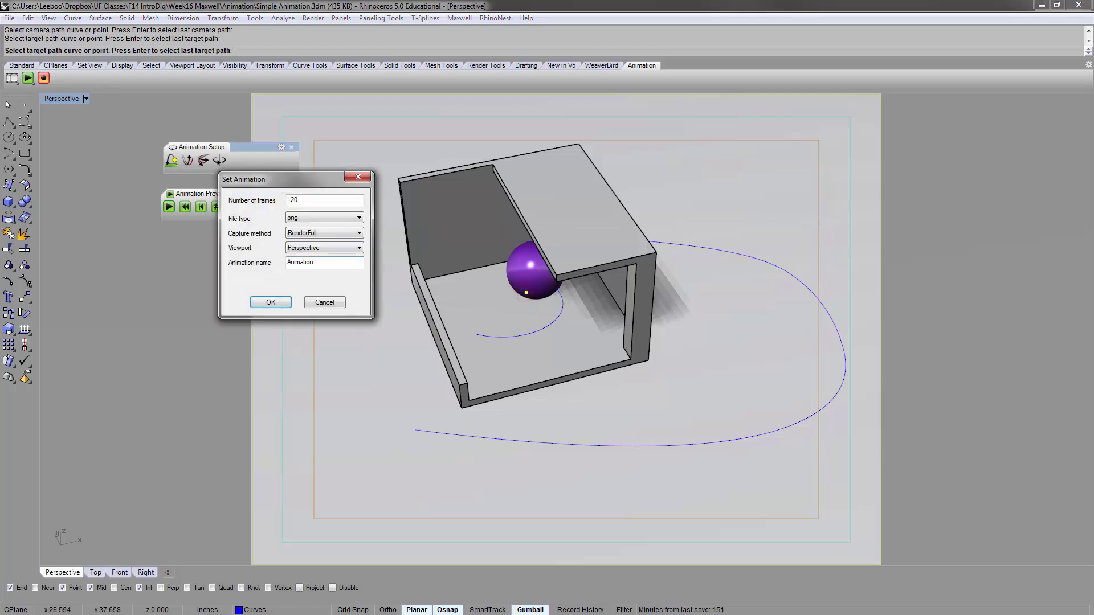
Step: Set up the Perspective animation with 120 frames, png files, the RenderFull capture method and the name Animation
key(Tab)
click(323, 233)
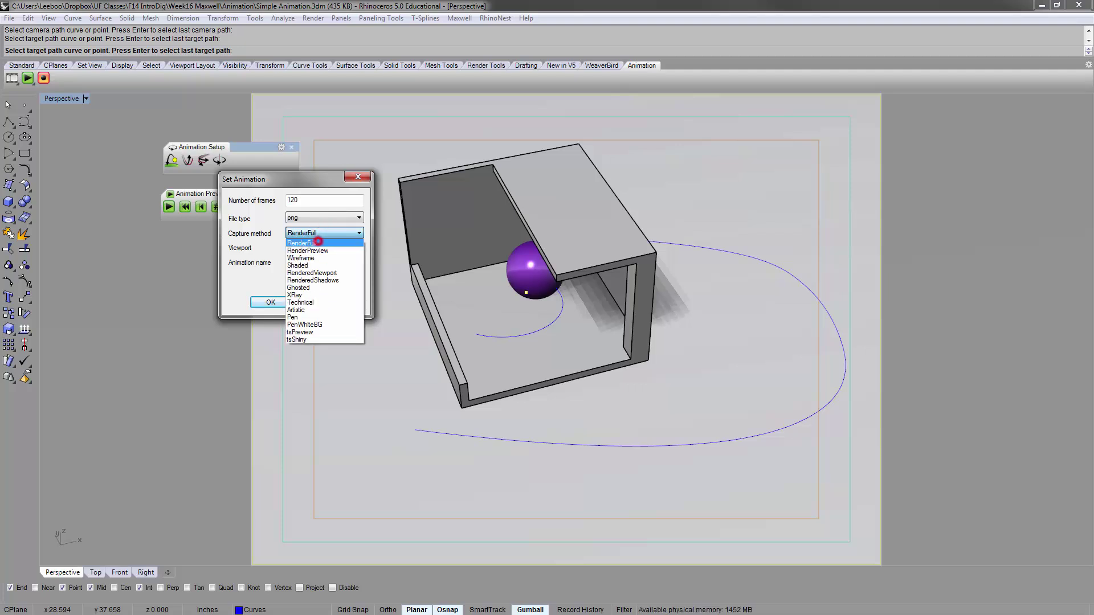
click(321, 243)
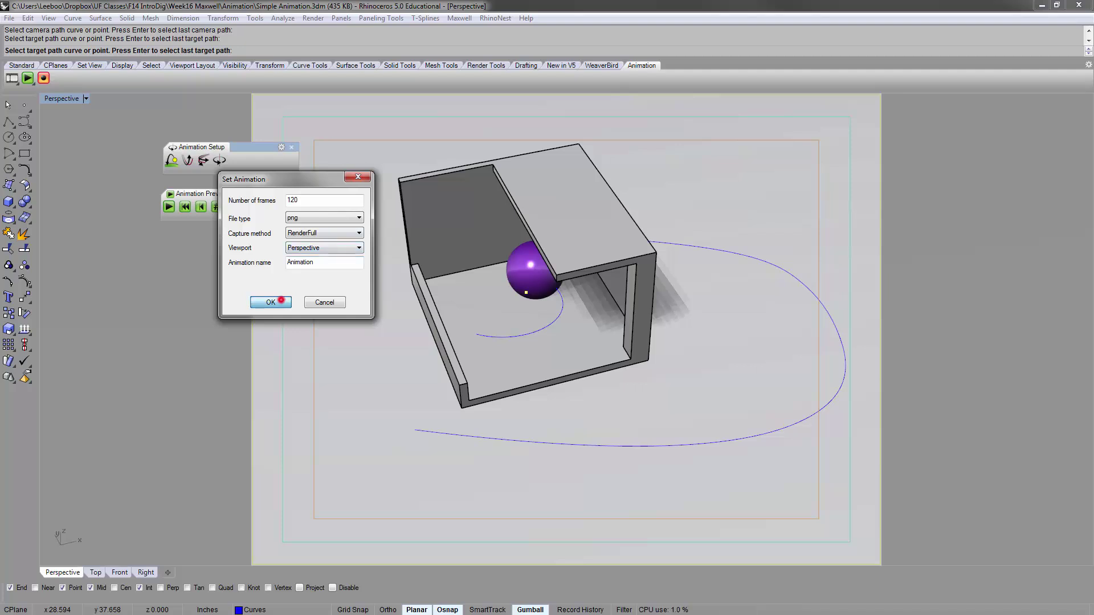
click(271, 301)
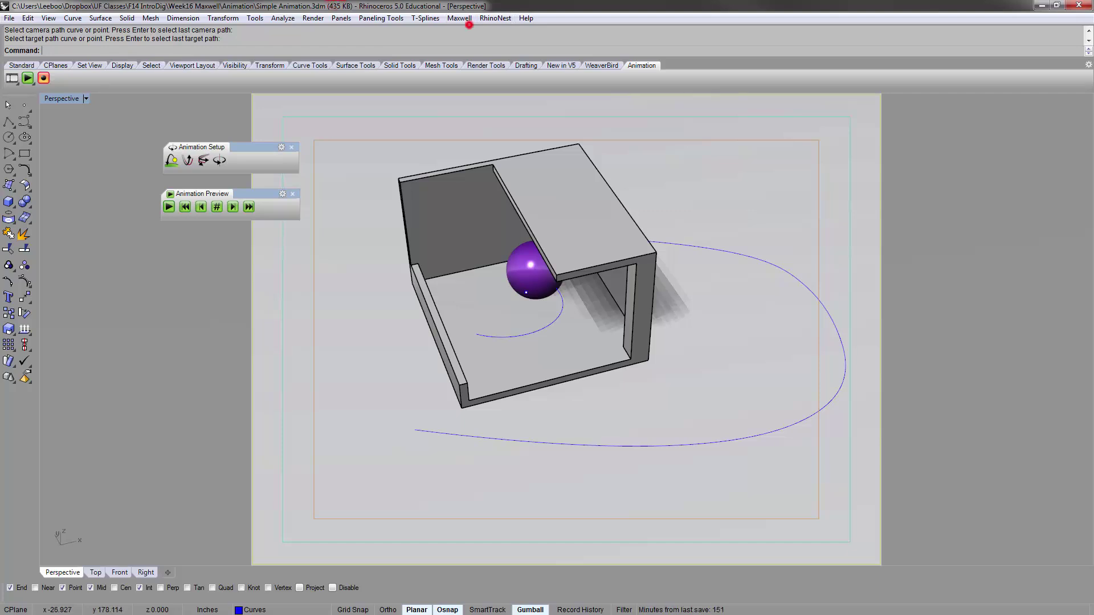
Step: Open the Maxwell Scene Manager and set the camera's output resolution preset to 320 x 240
click(468, 24)
mouse_move(470, 31)
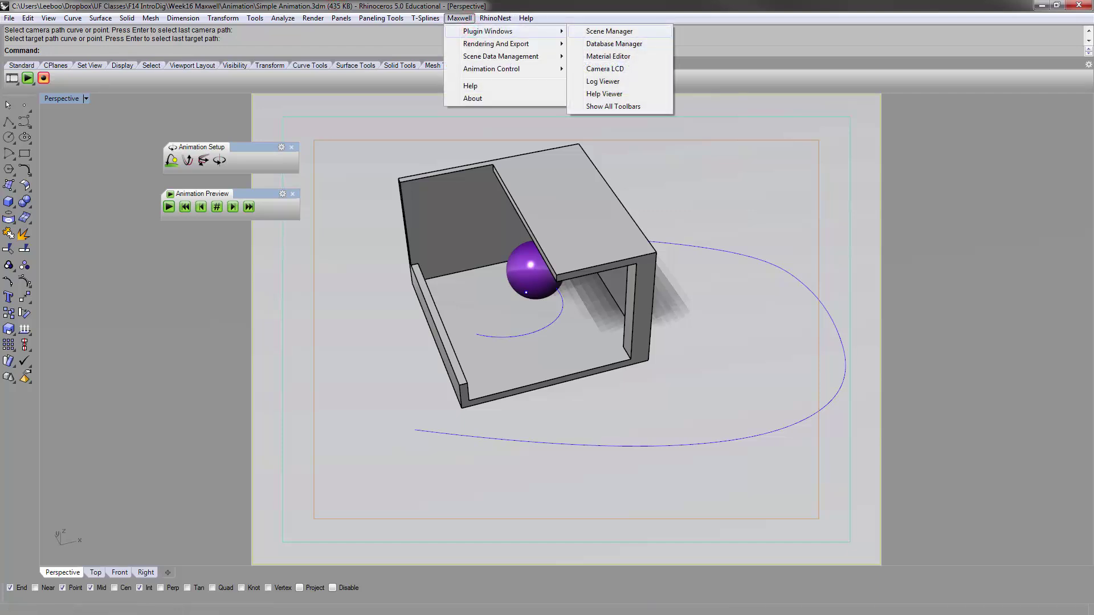
click(627, 32)
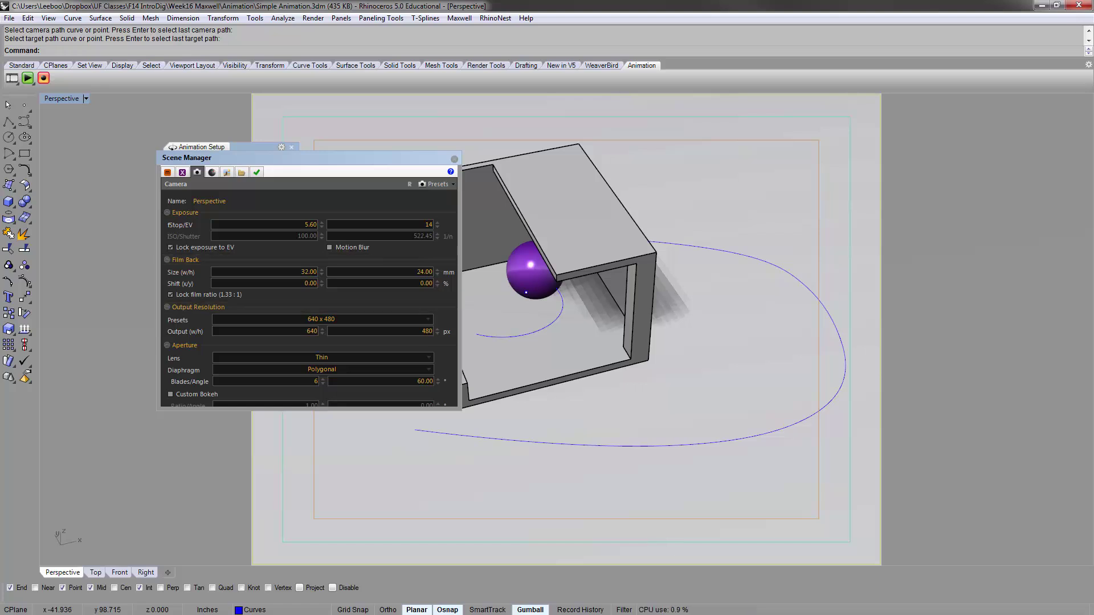
click(321, 319)
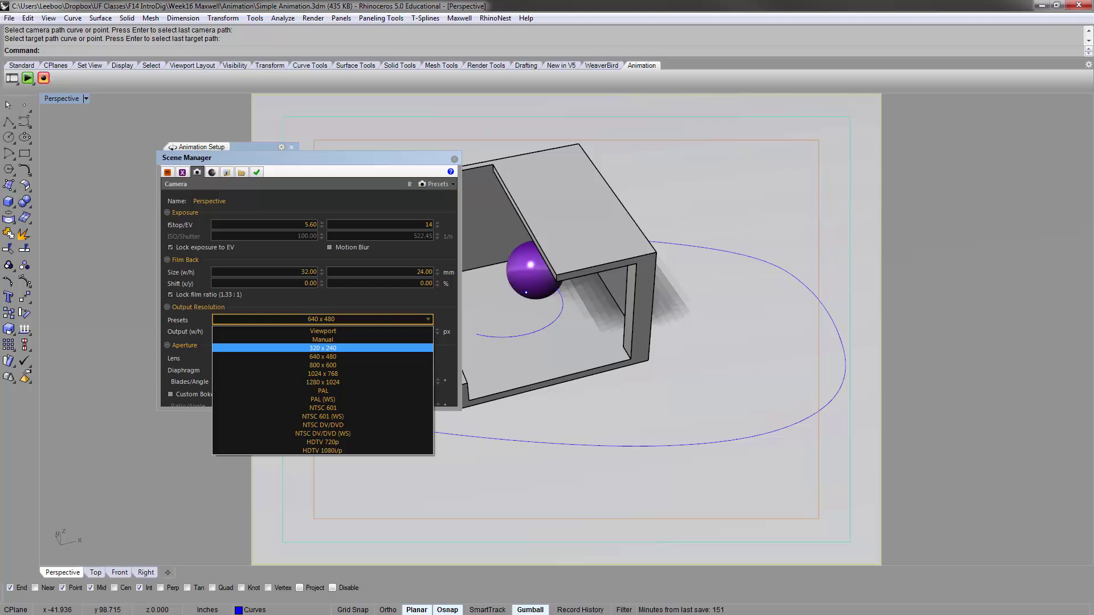
click(286, 348)
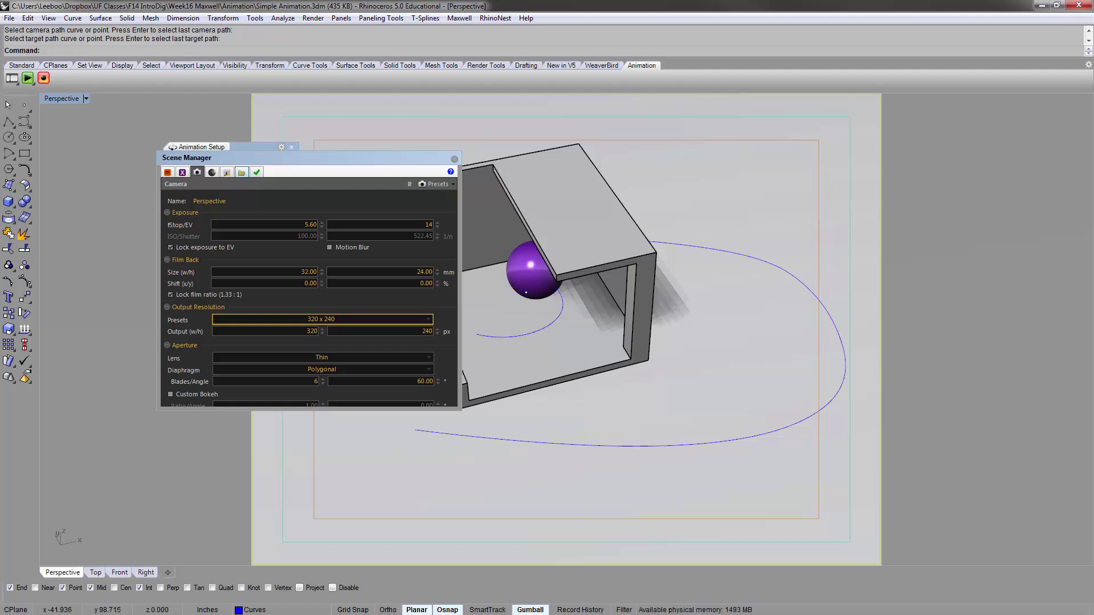
Step: Check the engine's sampling level in the Maxwell output settings and close the Scene Manager
click(241, 172)
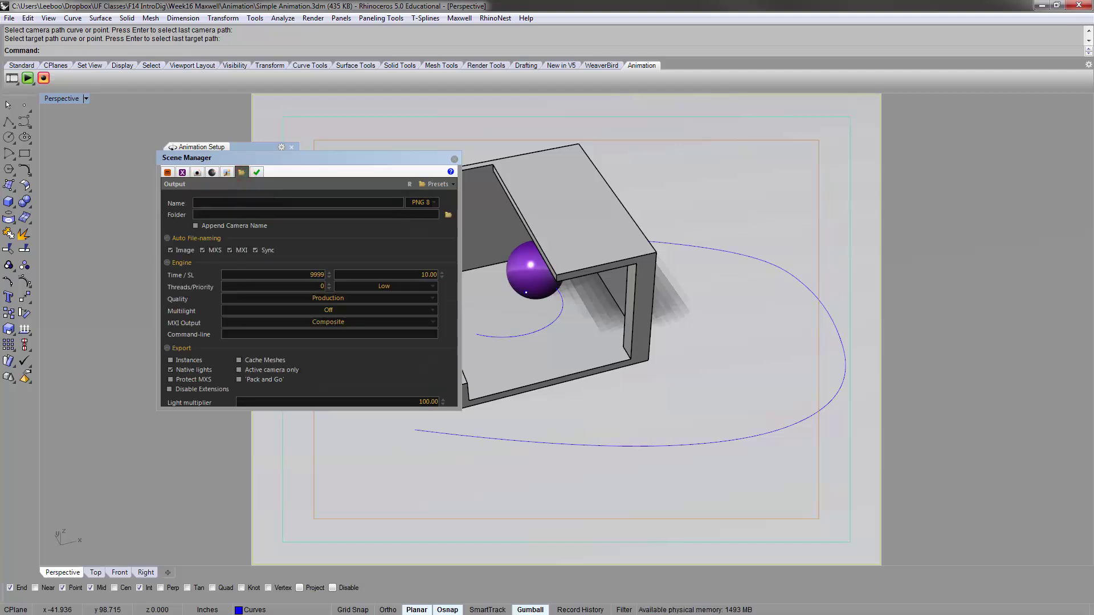
click(398, 275)
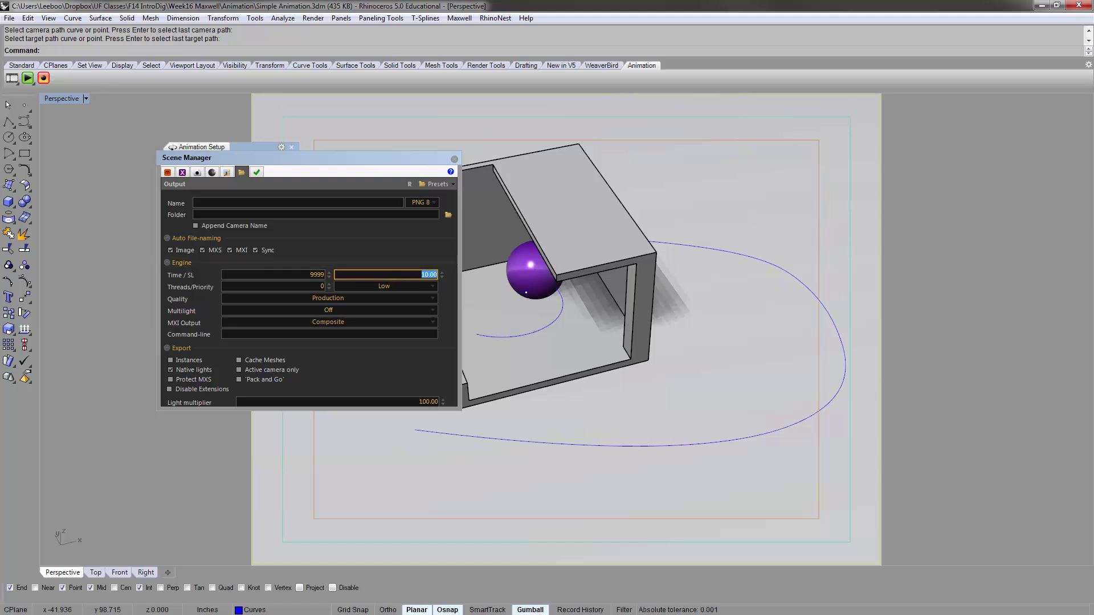
click(413, 274)
click(413, 275)
click(454, 159)
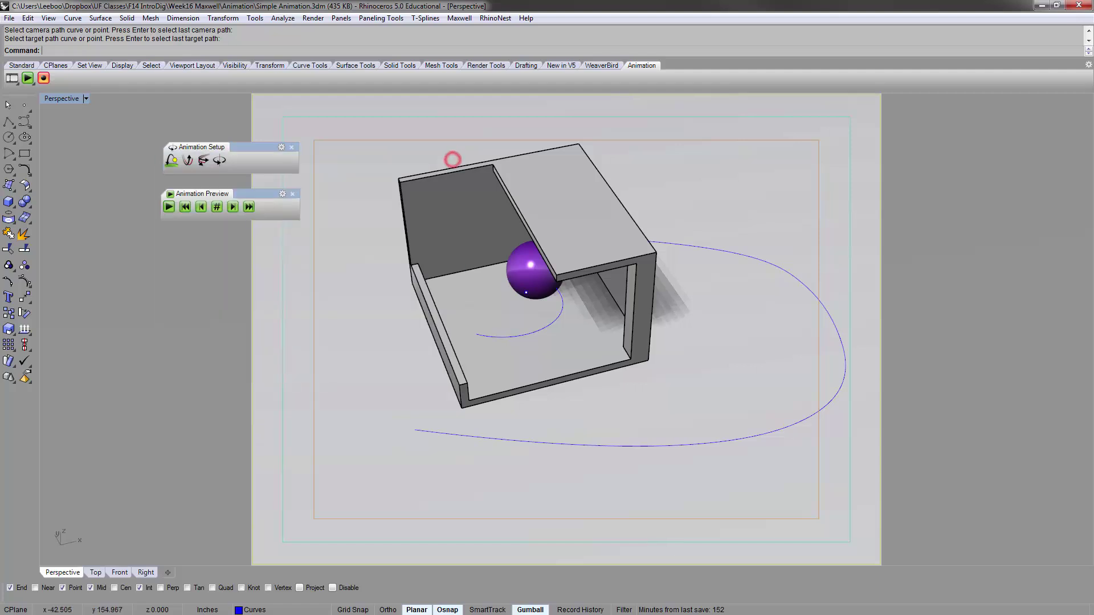
Step: Record the animation with RunAnimation set to Yes and the Animate folder on the desktop as target
click(43, 78)
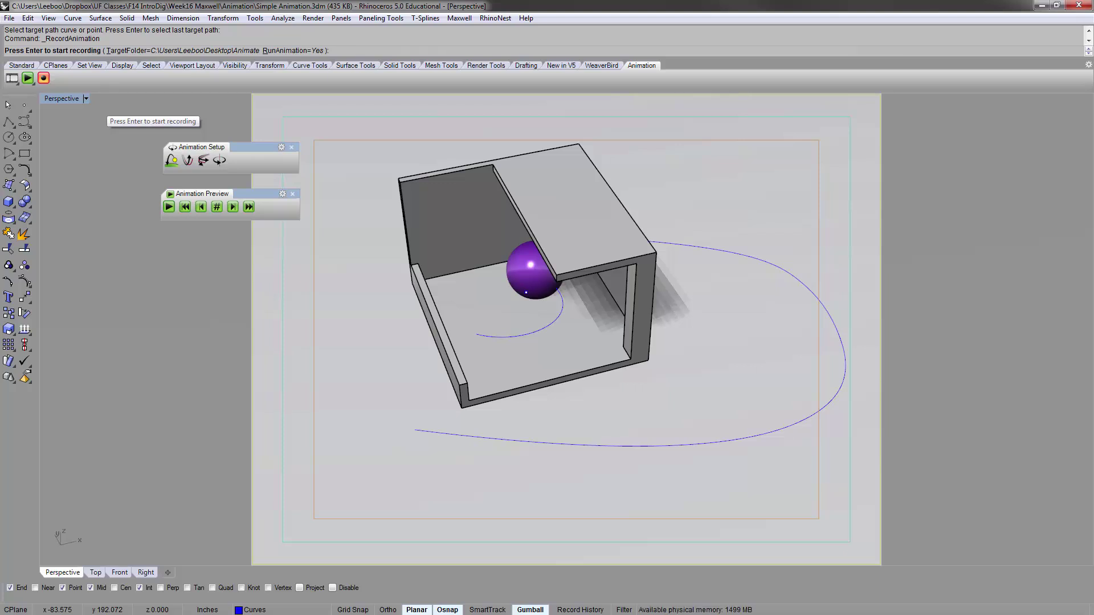
click(292, 51)
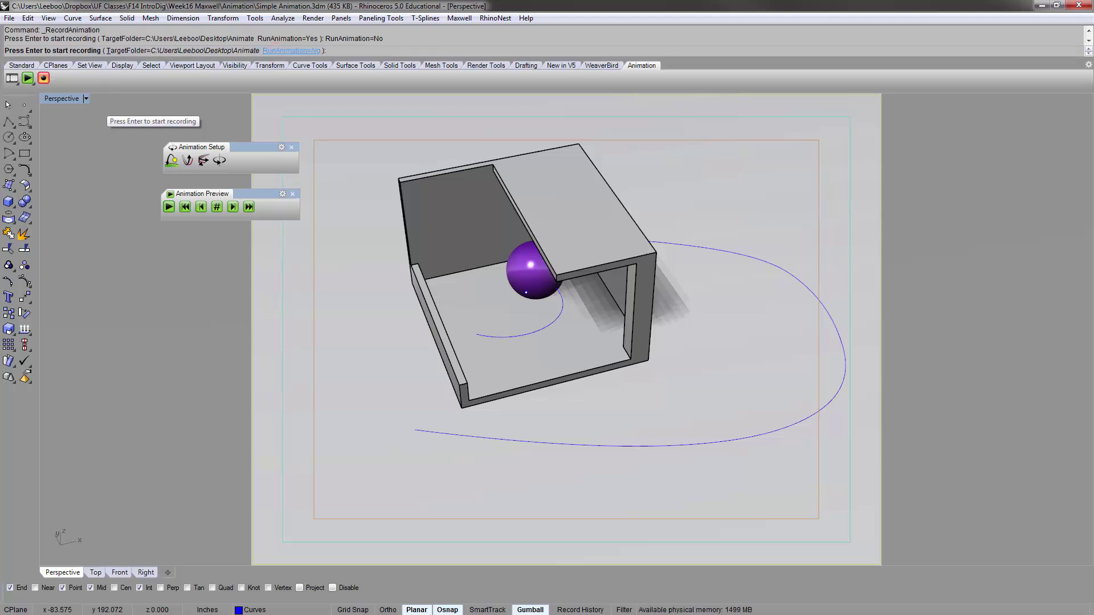
click(288, 51)
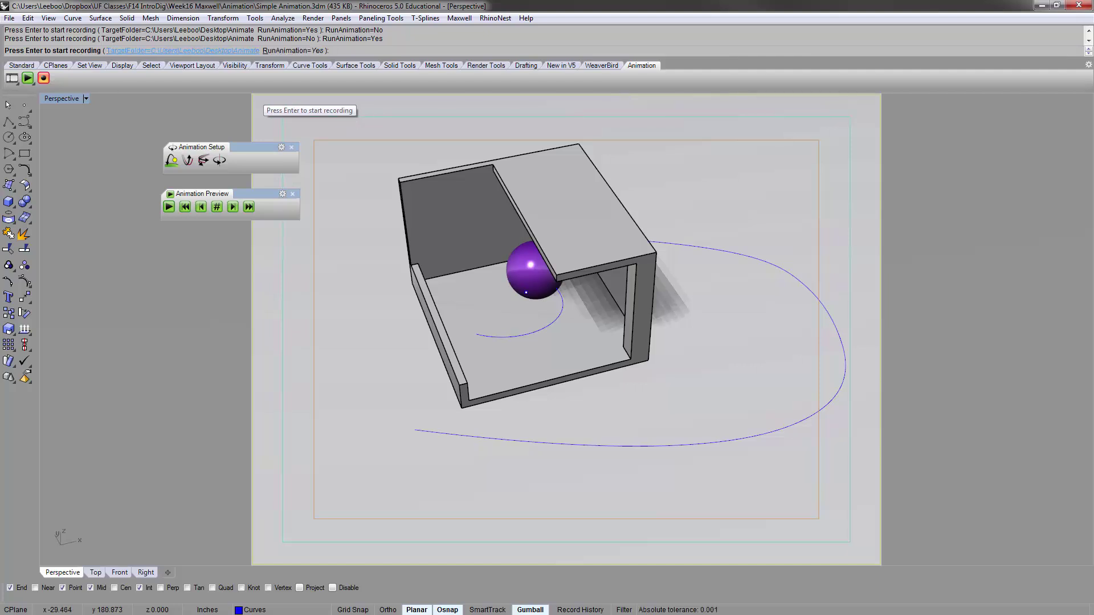
click(208, 50)
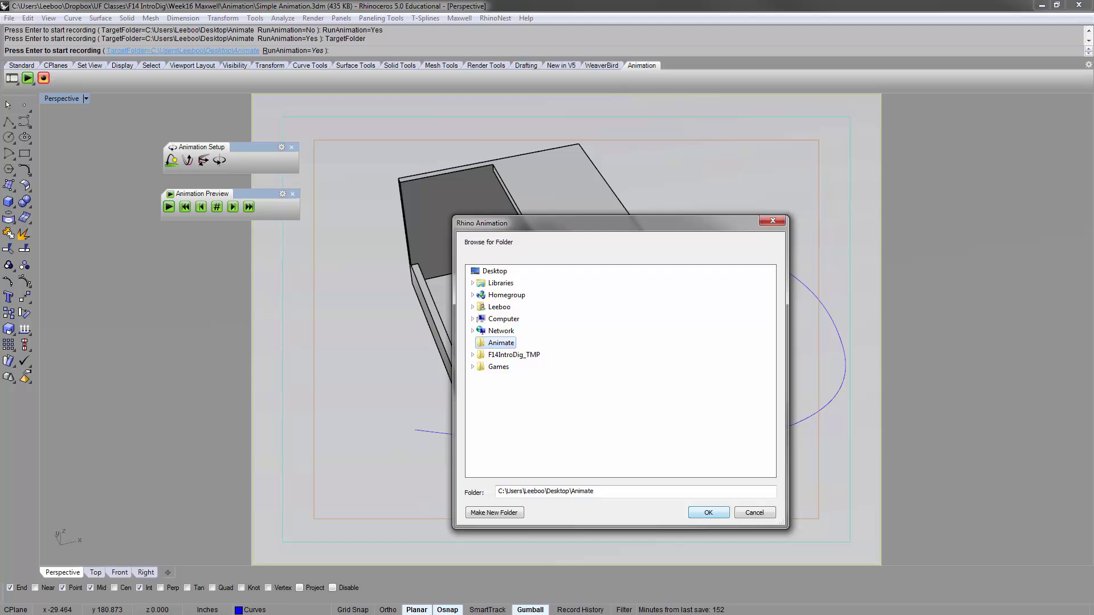
click(708, 513)
key(Return)
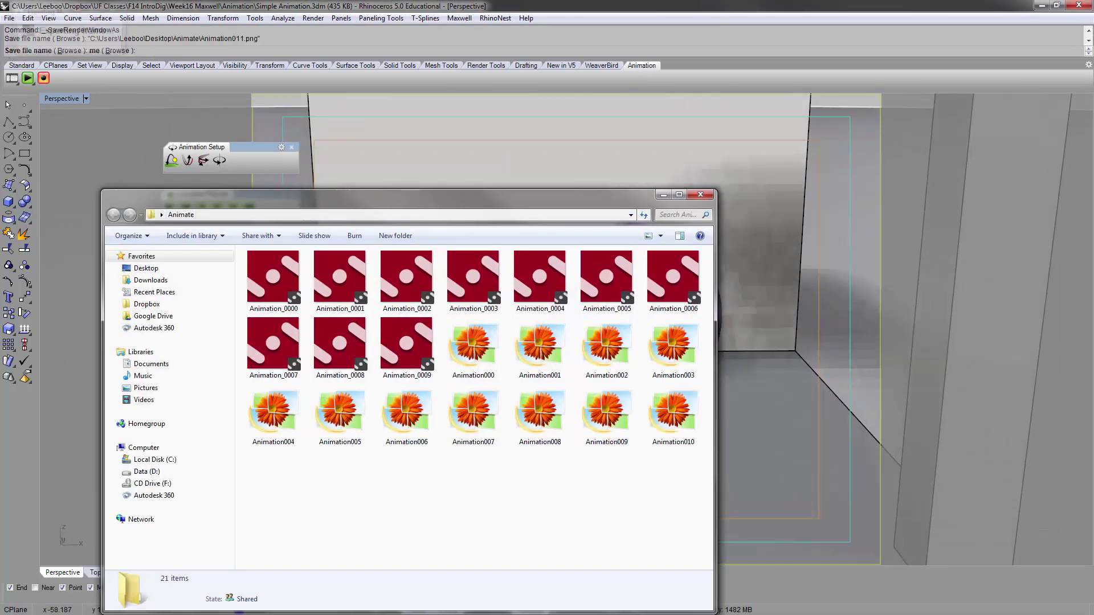
Step: Look through the Animate folder to follow the Maxwell scene files being exported for each frame
drag(212, 200, 206, 95)
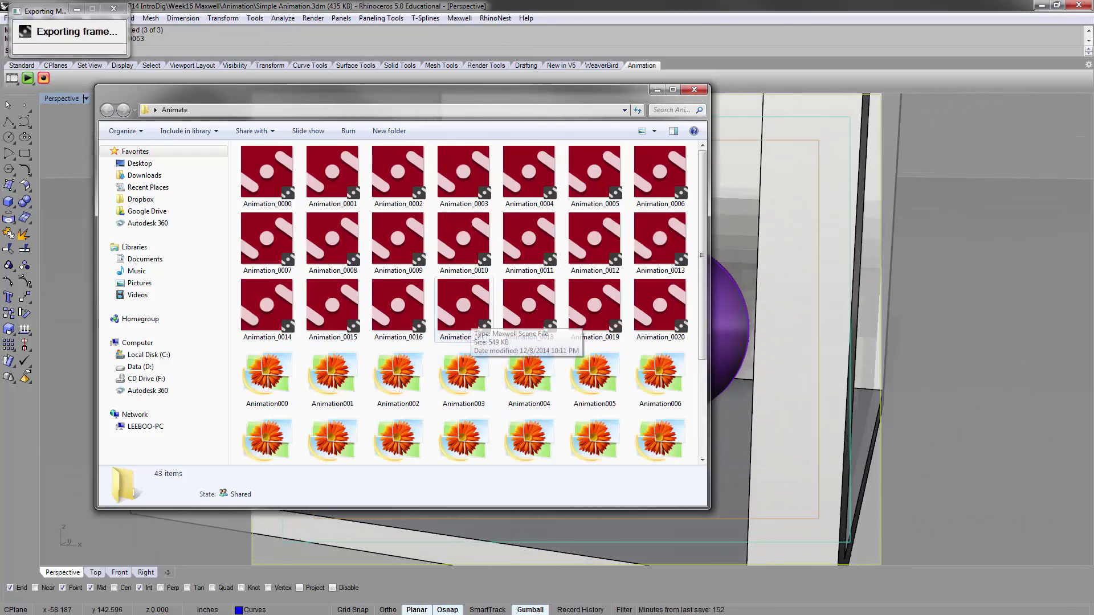
scroll(472, 317, down, 3)
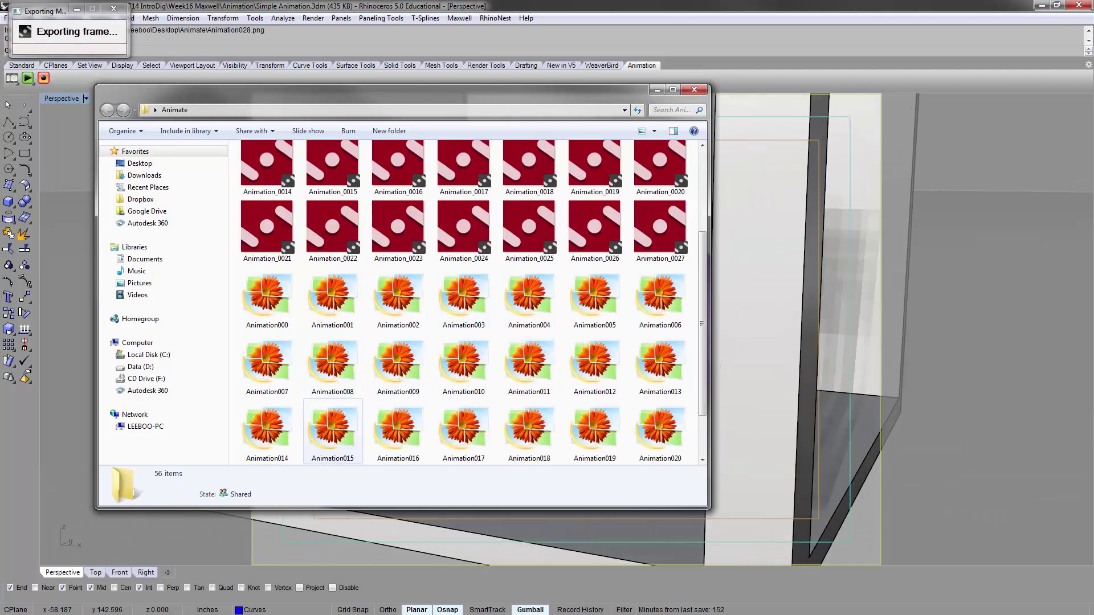
scroll(333, 404, up, 2)
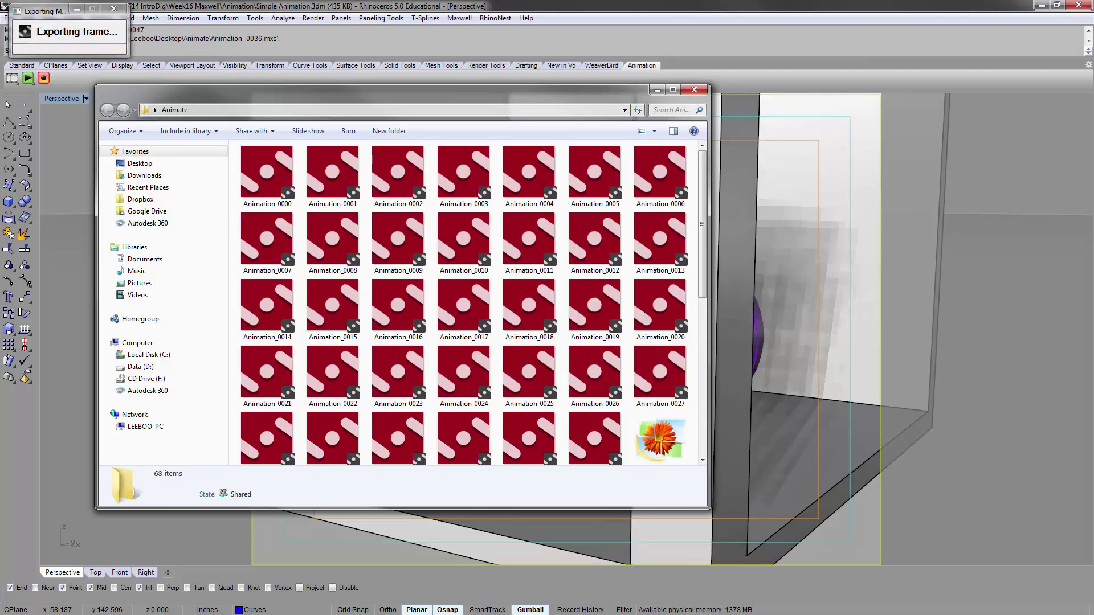
Step: Return to the export prompt and start rendering the exported frames in Maxwell
click(330, 95)
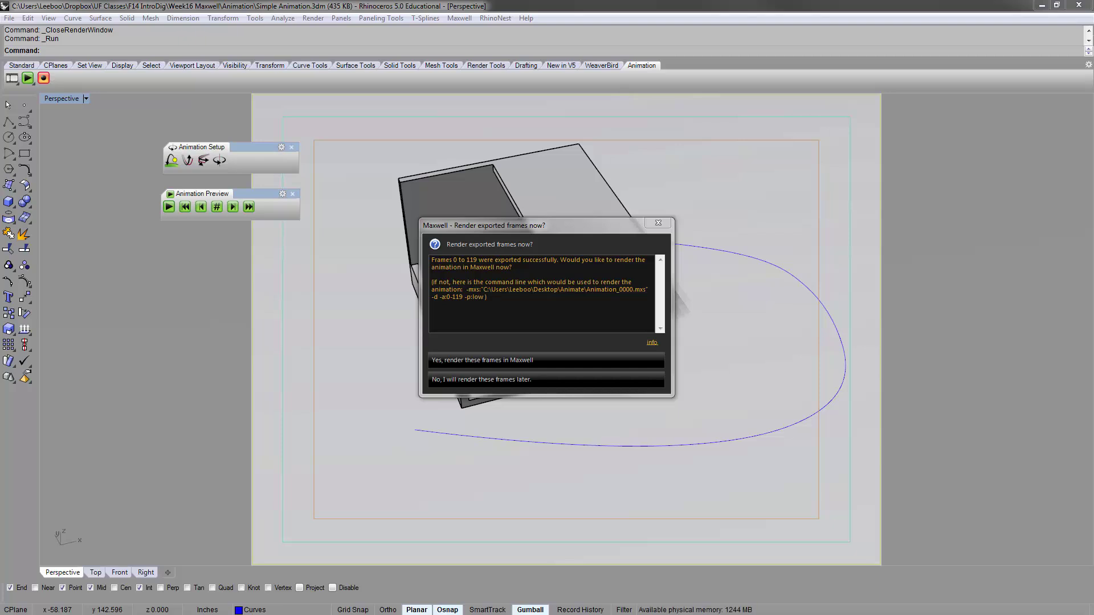
drag(626, 241, 544, 222)
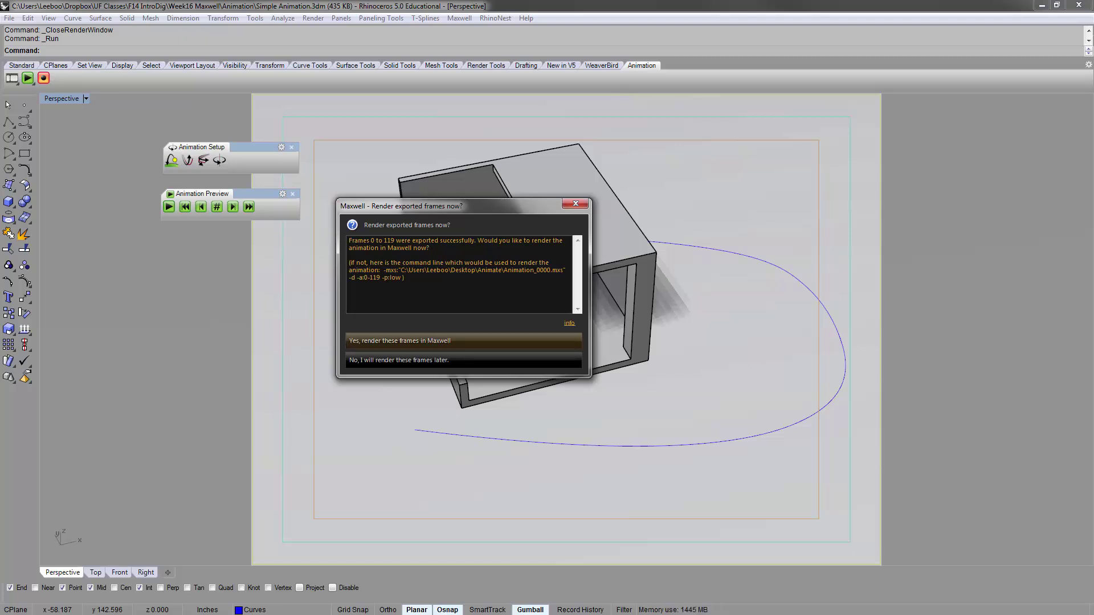
click(399, 342)
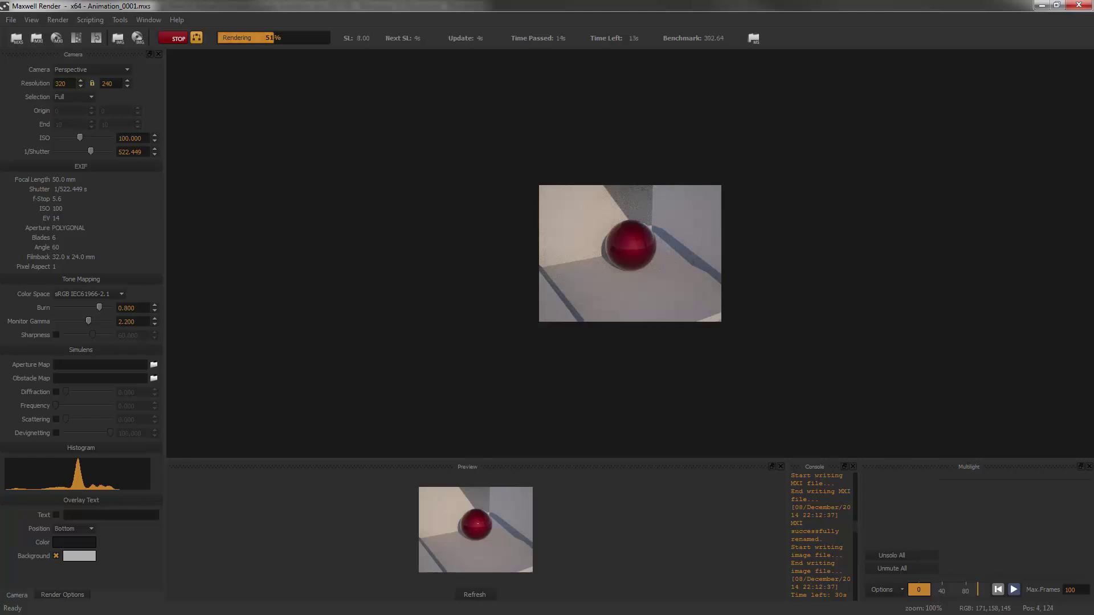
Step: Switch to the Animate folder, maximize it, inspect the rendered Animation_0000 image file, and close the folder
key(alt+Tab)
double_click(308, 76)
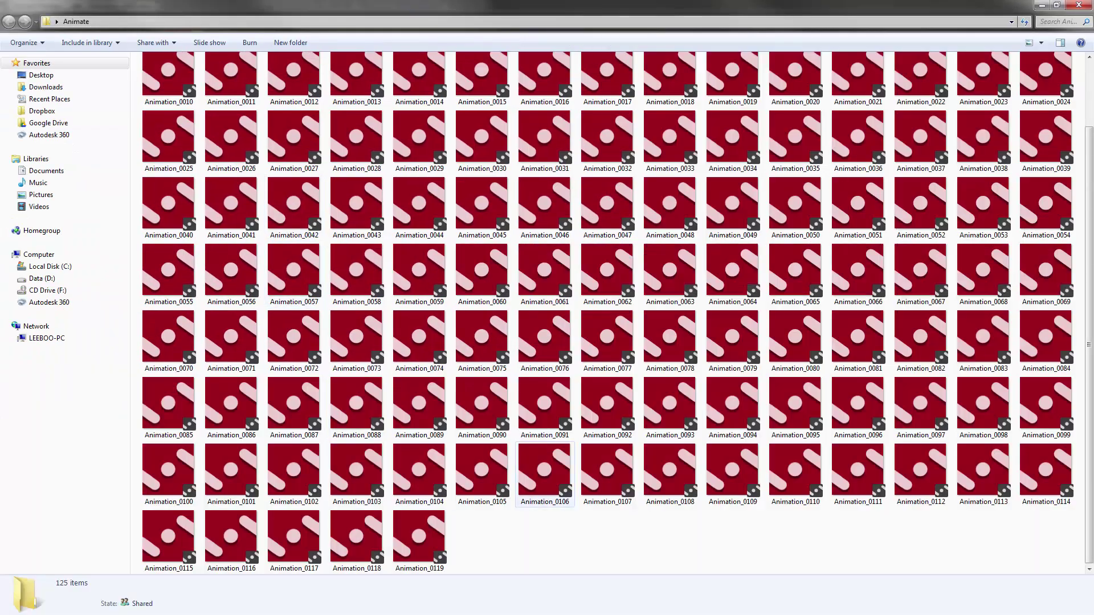
scroll(419, 421, up, 2)
click(237, 79)
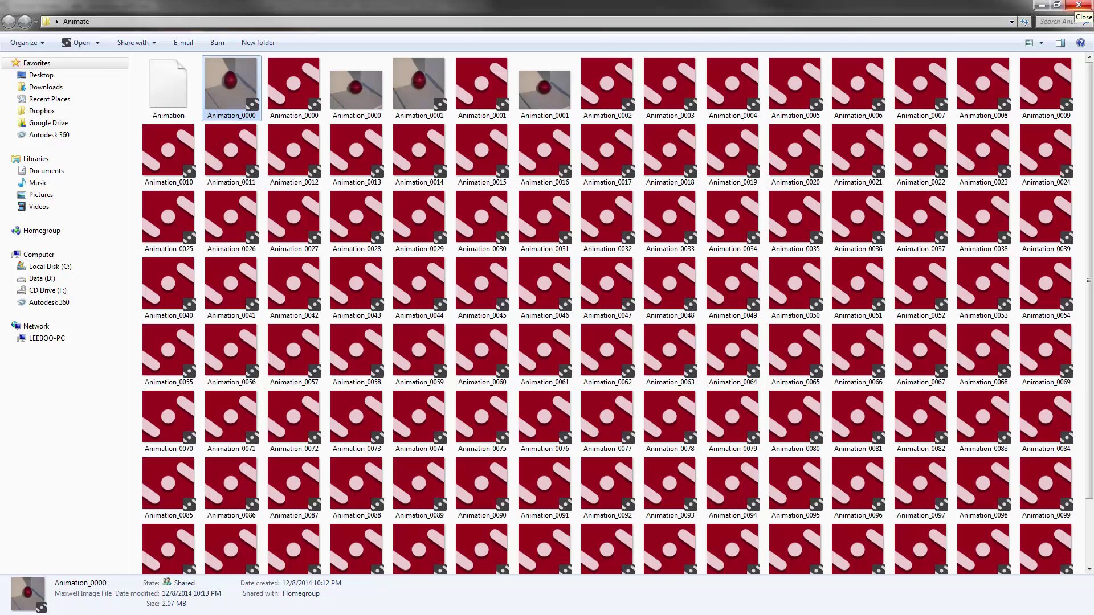
click(1078, 6)
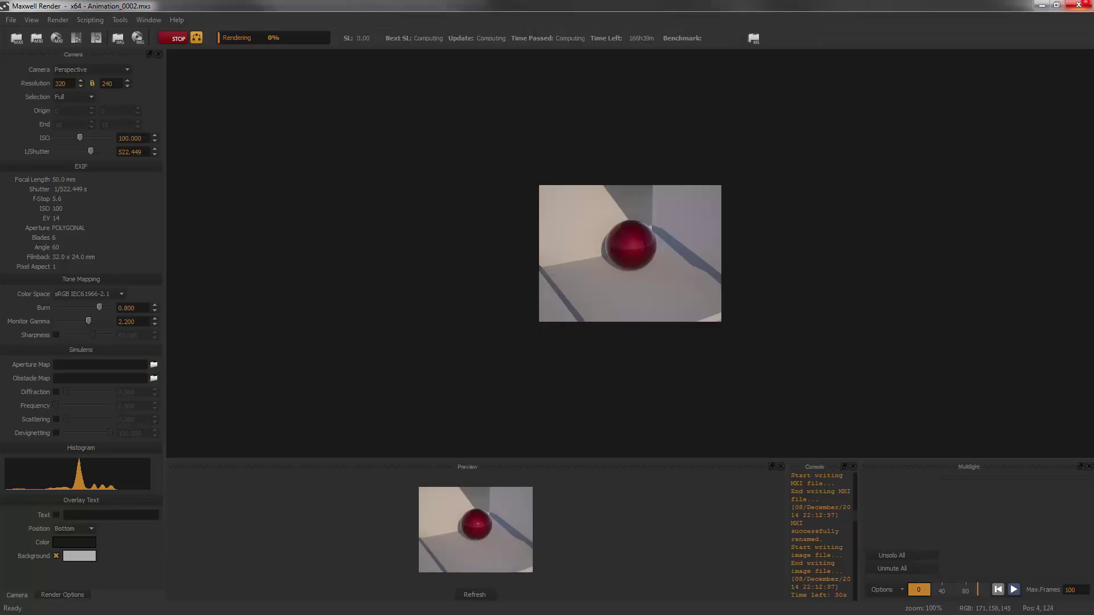
click(10, 19)
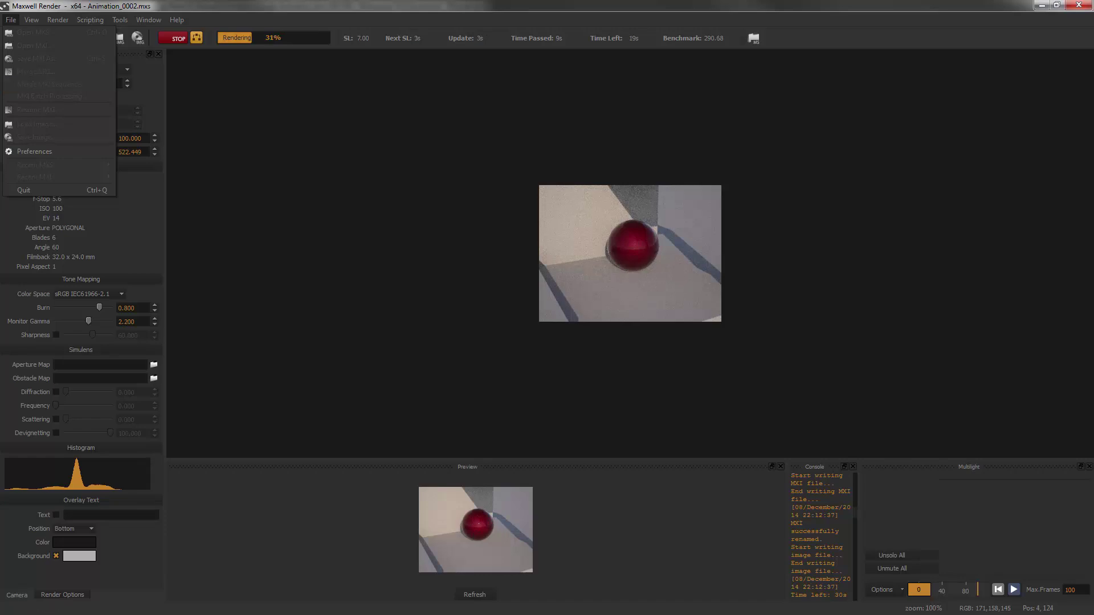
key(Escape)
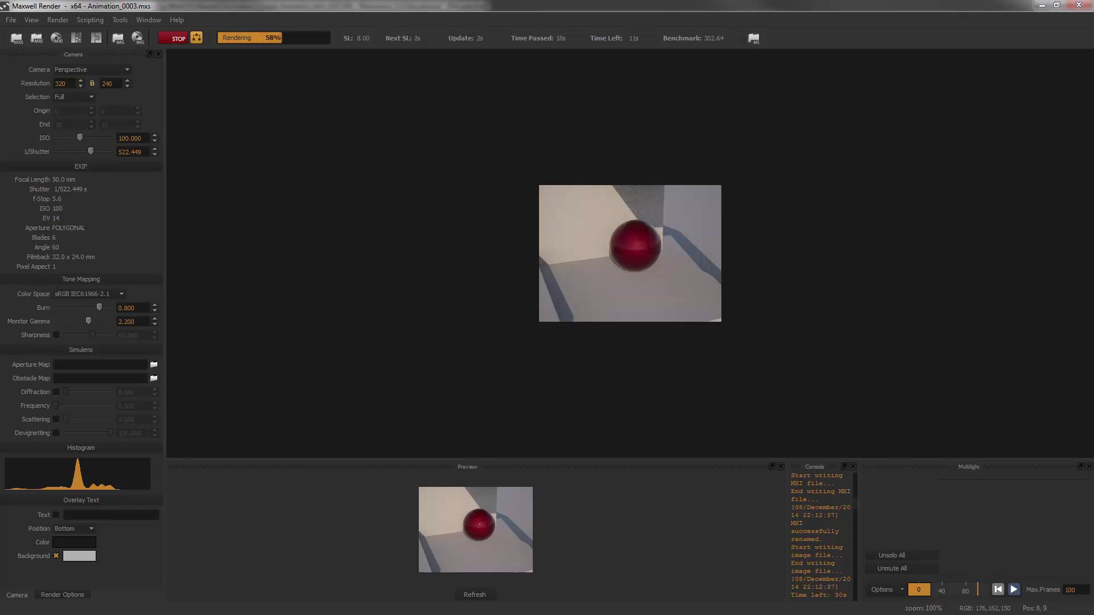
Step: Minimize Maxwell Render and close the Animation Preview and Animation Setup toolbars in Rhinoceros
click(1041, 6)
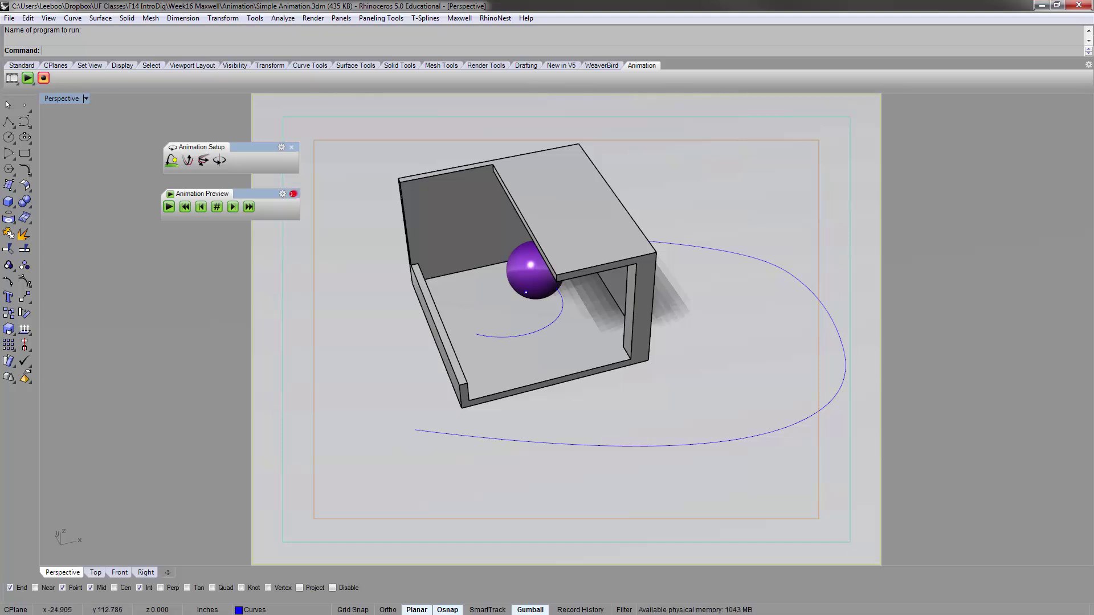
click(293, 193)
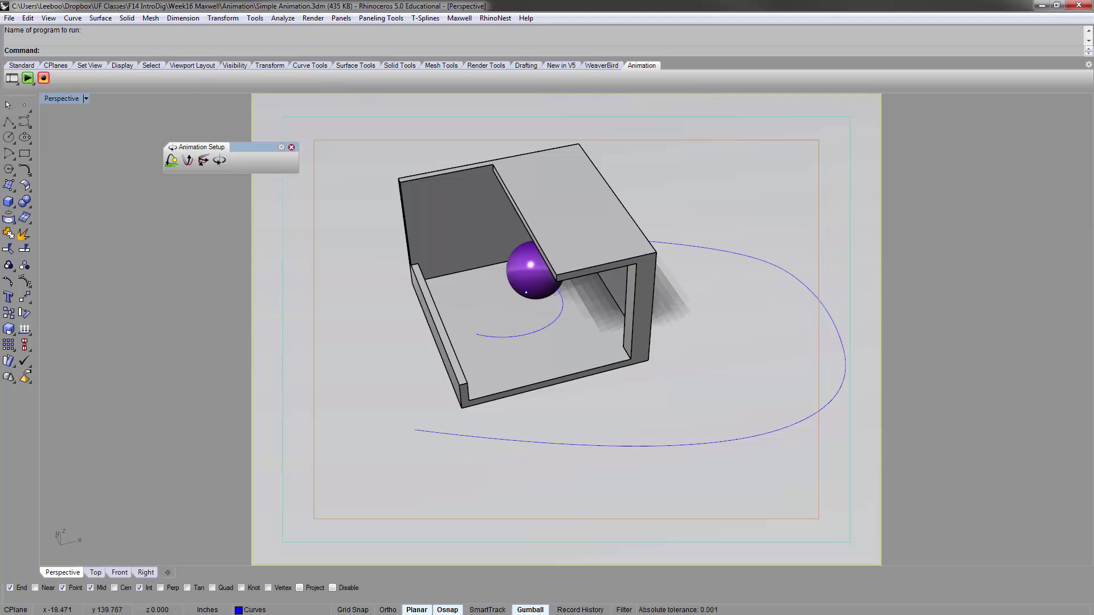
click(292, 147)
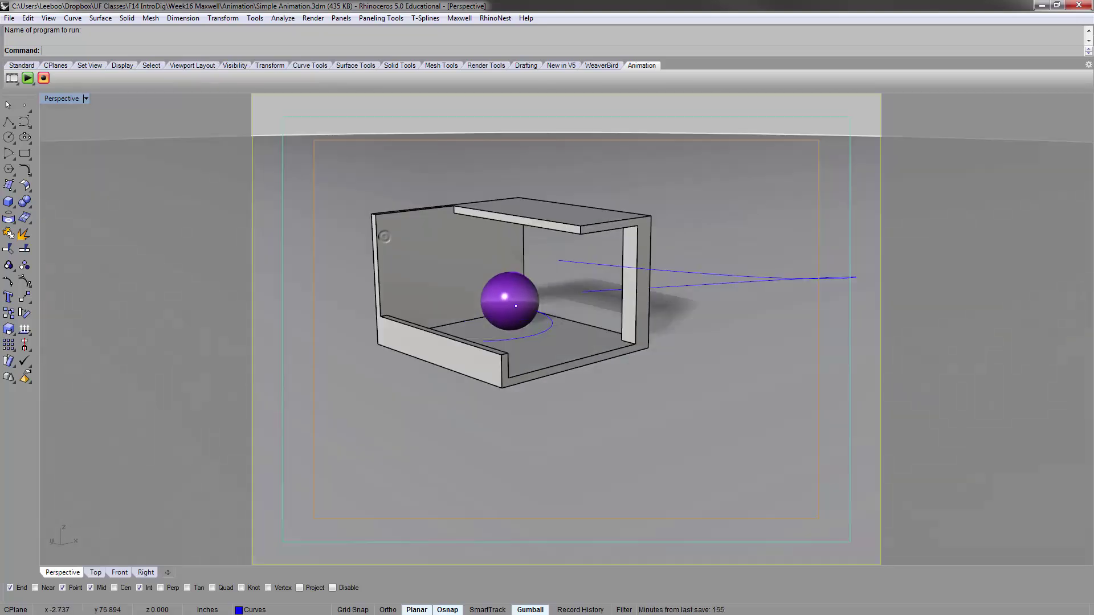